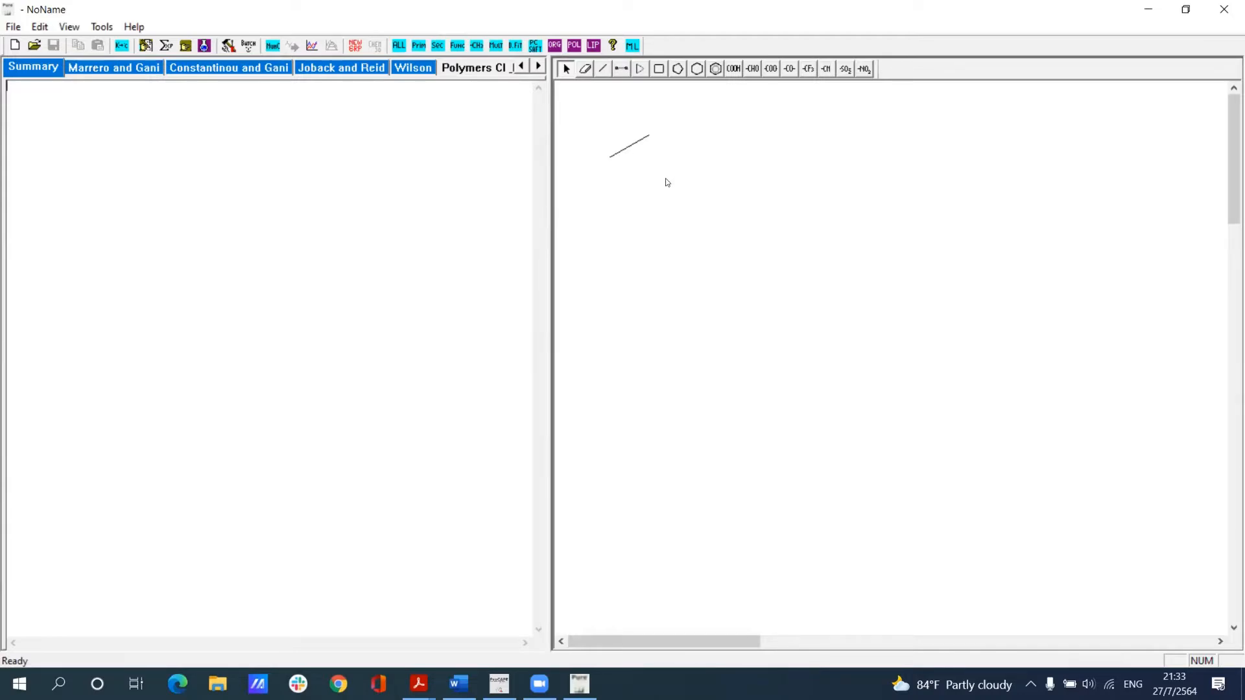
Step: Import a molecule from the SMILES string CCCCCC and turn on the automatic database search for similar structures
{"action": "right_click", "coordinate": [667, 183]}
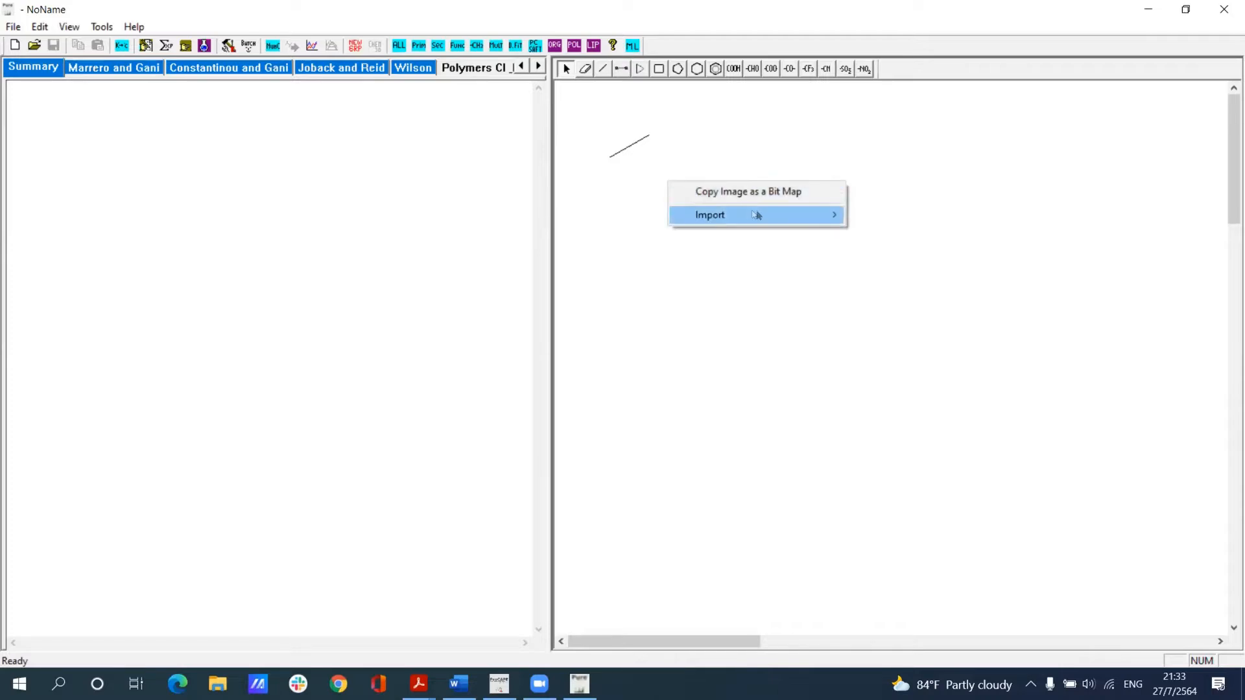
{"action": "mouse_move", "coordinate": [763, 216]}
{"action": "left_click", "coordinate": [895, 214]}
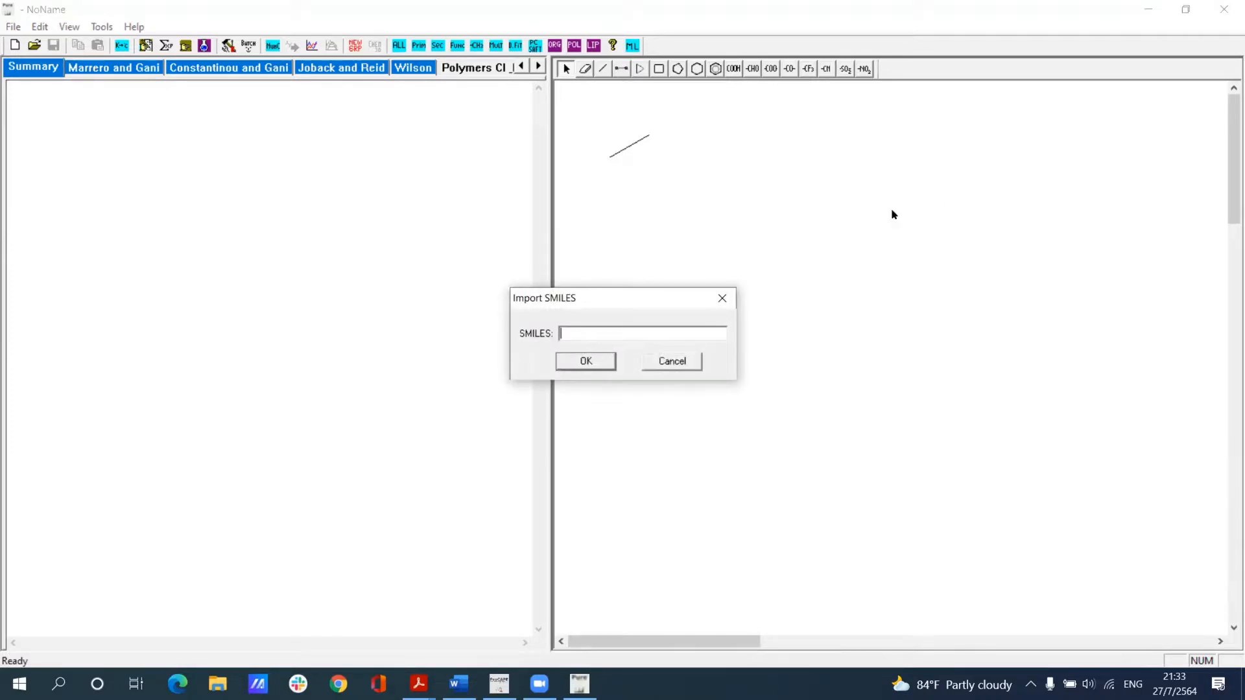
{"action": "type", "text": "CCCCOCC"}
{"action": "left_click", "coordinate": [587, 359]}
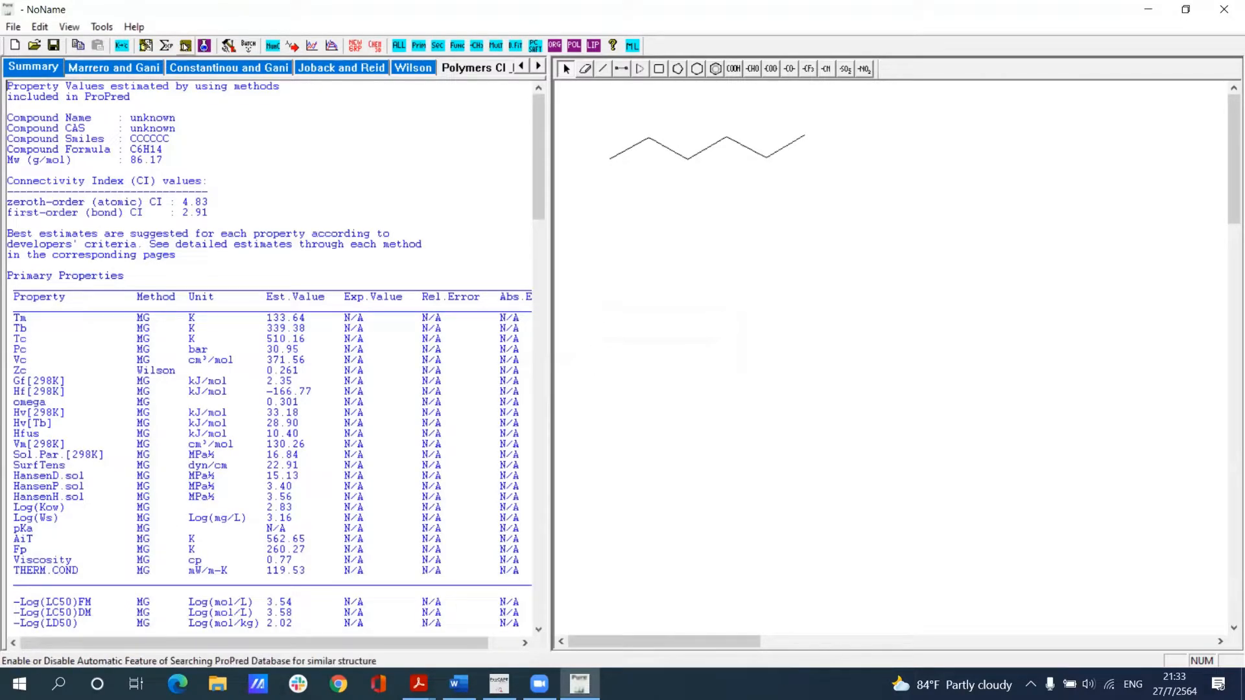
{"action": "left_click", "coordinate": [186, 46]}
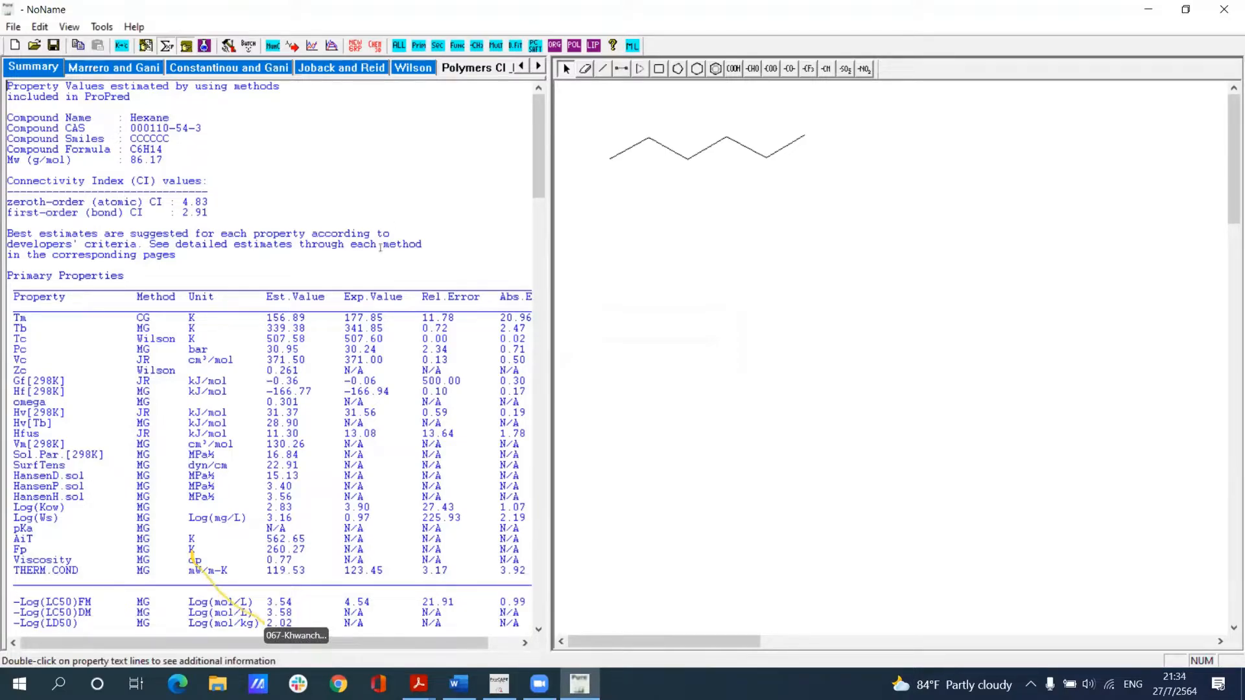
Step: Examine the hexane summary, comparing estimated and experimental primary properties and reading the secondary and functional property tables
{"action": "scroll", "coordinate": [244, 288], "scroll_direction": "down", "scroll_amount": 4}
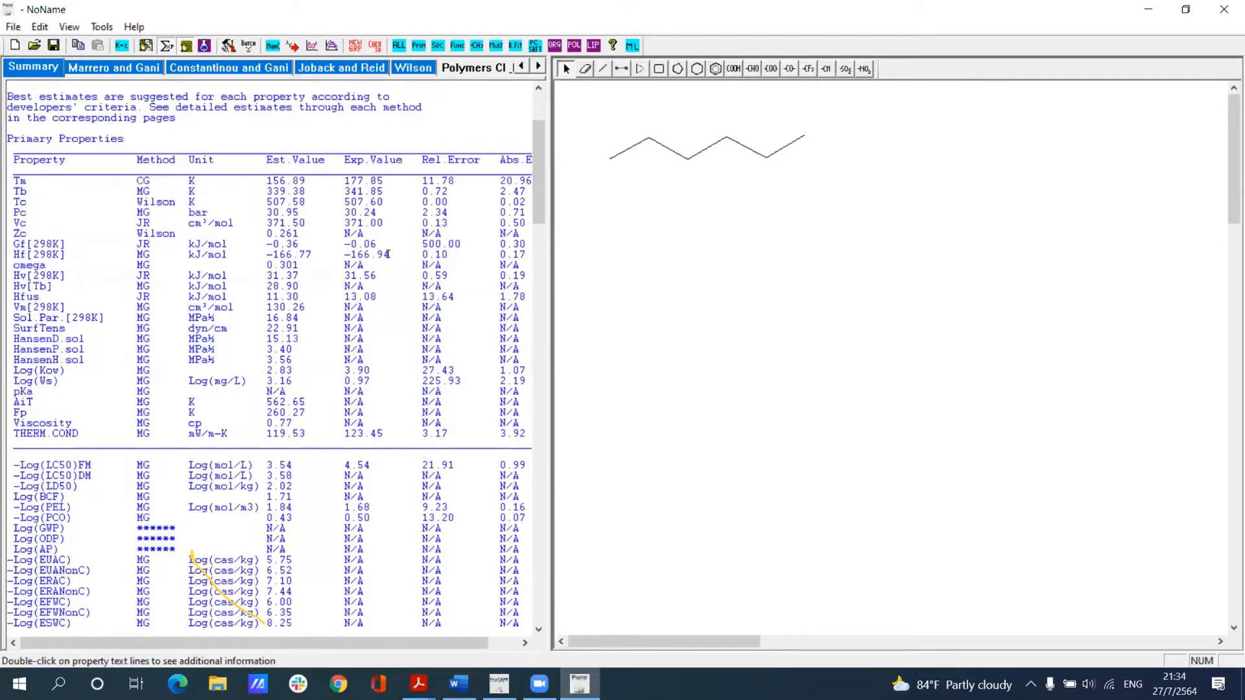
{"action": "scroll", "coordinate": [538, 274], "scroll_direction": "down", "scroll_amount": 1}
{"action": "scroll", "coordinate": [538, 274], "scroll_direction": "down", "scroll_amount": 13}
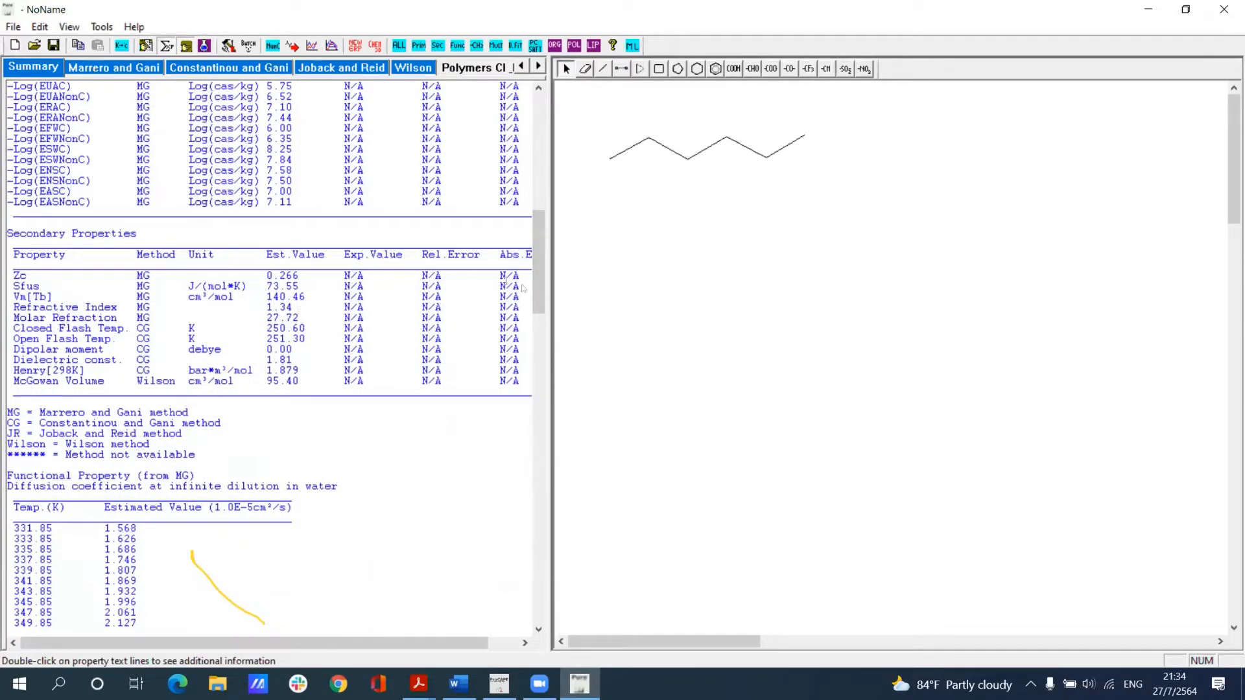
{"action": "scroll", "coordinate": [539, 273], "scroll_direction": "down", "scroll_amount": 2}
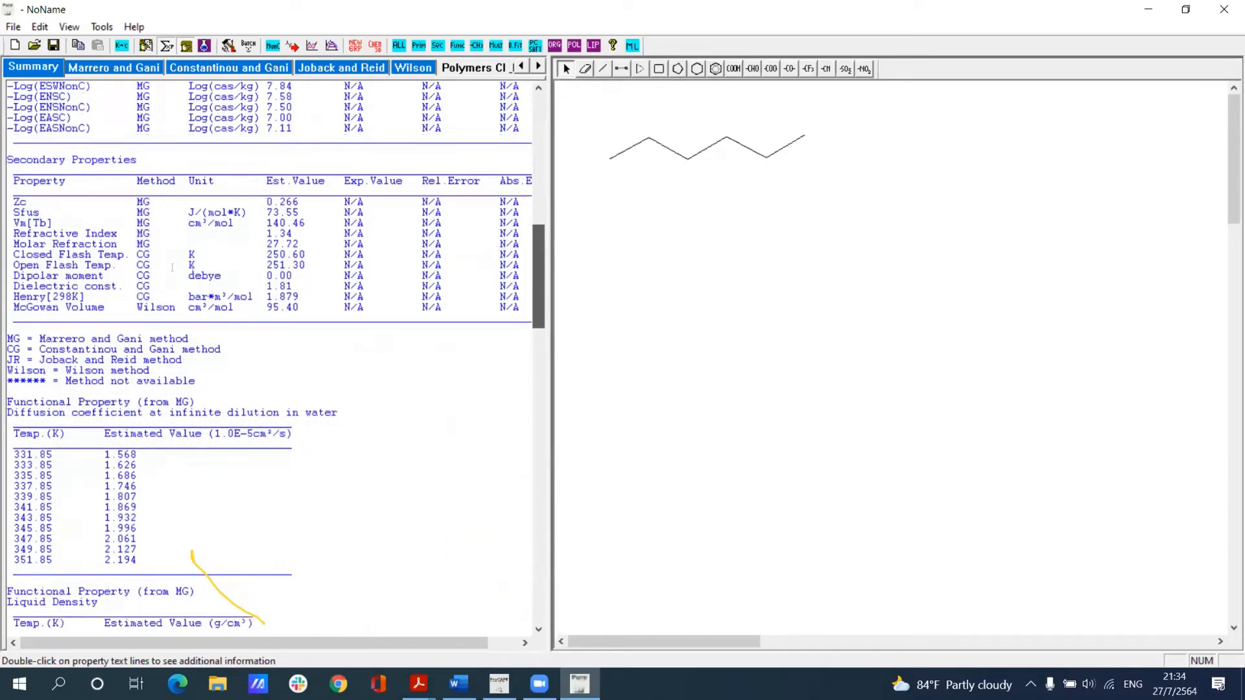
{"action": "scroll", "coordinate": [173, 267], "scroll_direction": "down", "scroll_amount": 7}
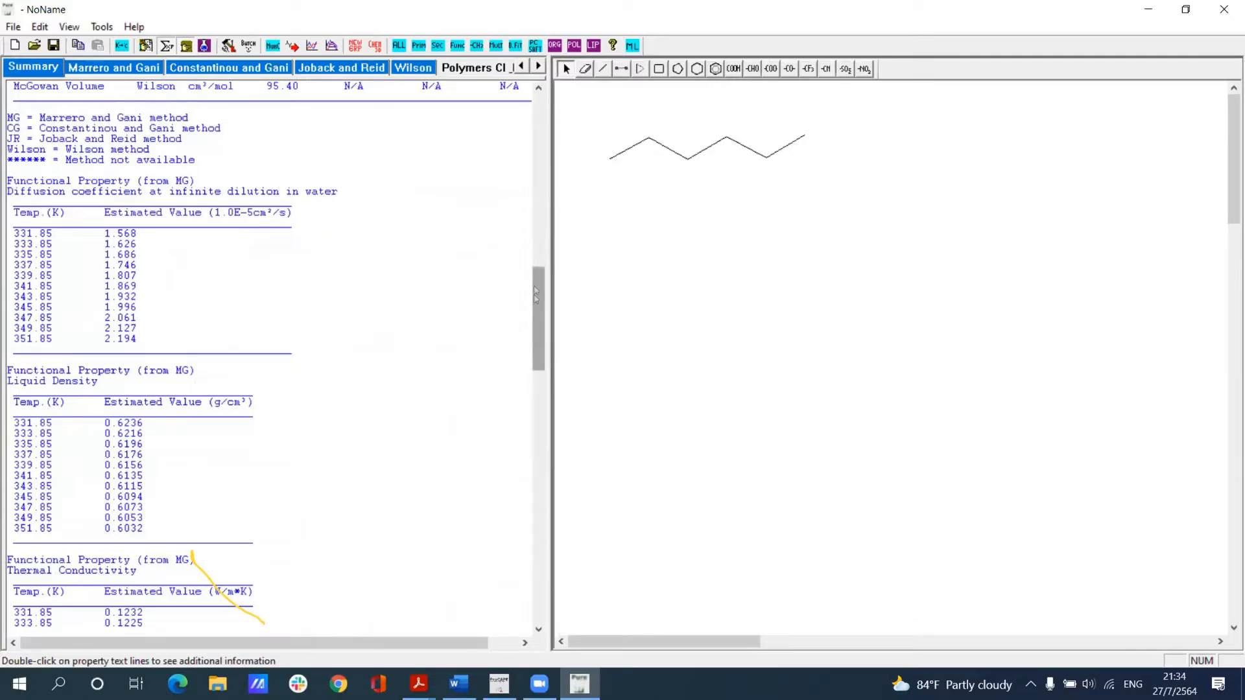
{"action": "scroll", "coordinate": [535, 224], "scroll_direction": "up", "scroll_amount": 11}
{"action": "scroll", "coordinate": [537, 114], "scroll_direction": "up", "scroll_amount": 15}
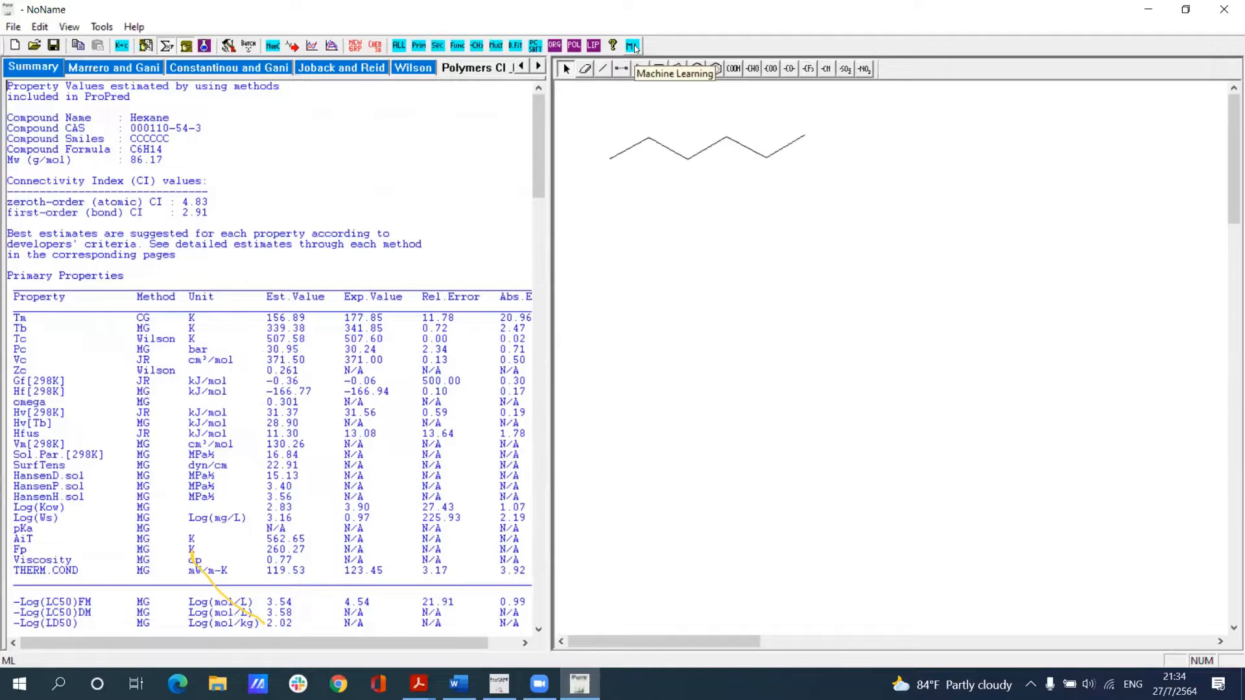
Step: Run the machine-learning property estimation for hexane, compare its values with the summary, and close the results
{"action": "left_click", "coordinate": [635, 45]}
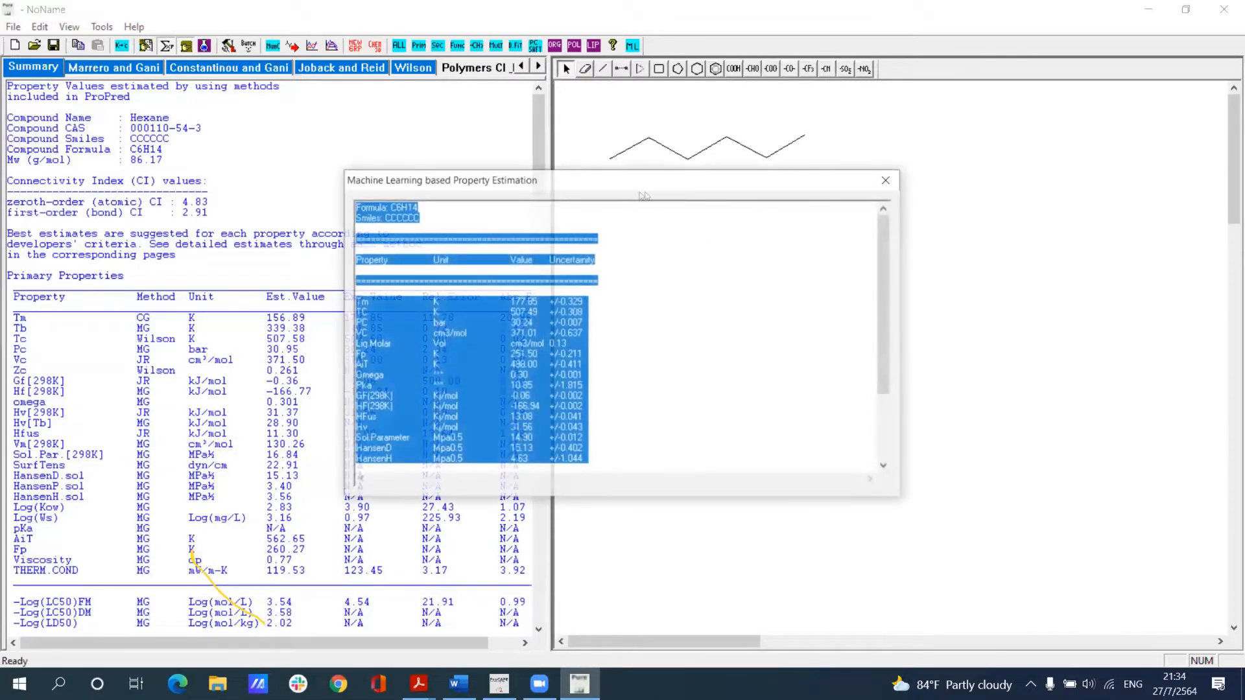
{"action": "left_click_drag", "start_coordinate": [841, 183], "coordinate": [1058, 143]}
{"action": "left_click", "coordinate": [868, 252]}
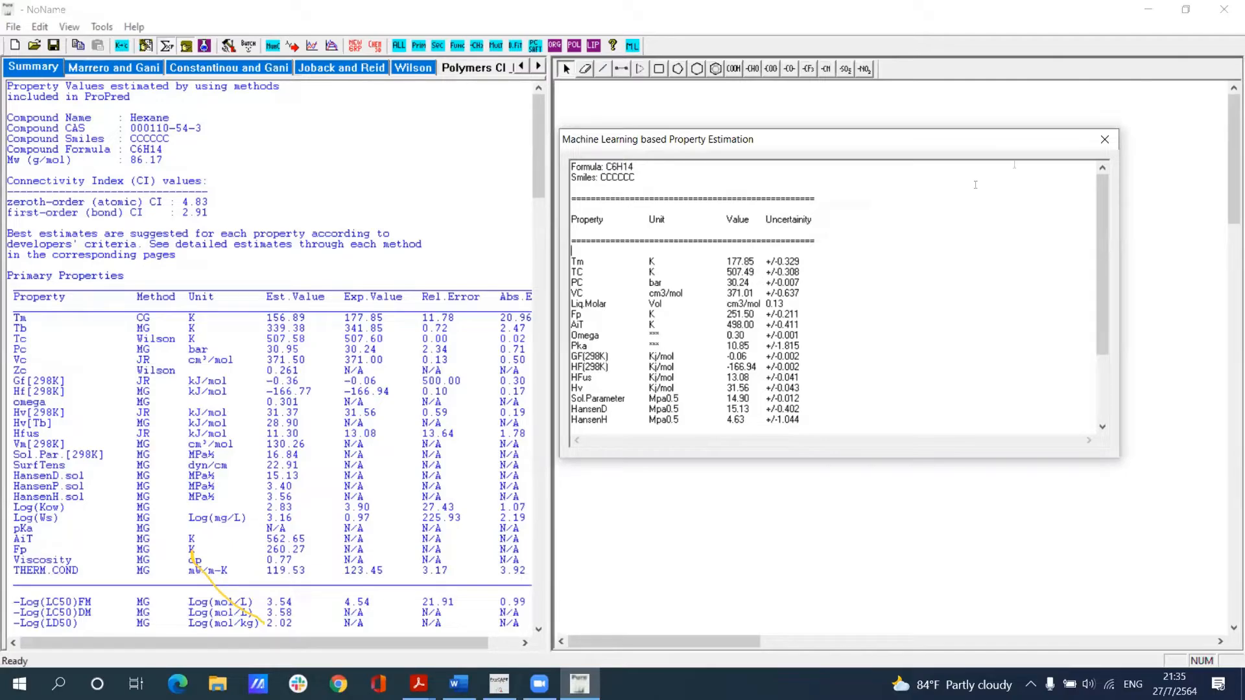
{"action": "left_click", "coordinate": [1105, 139]}
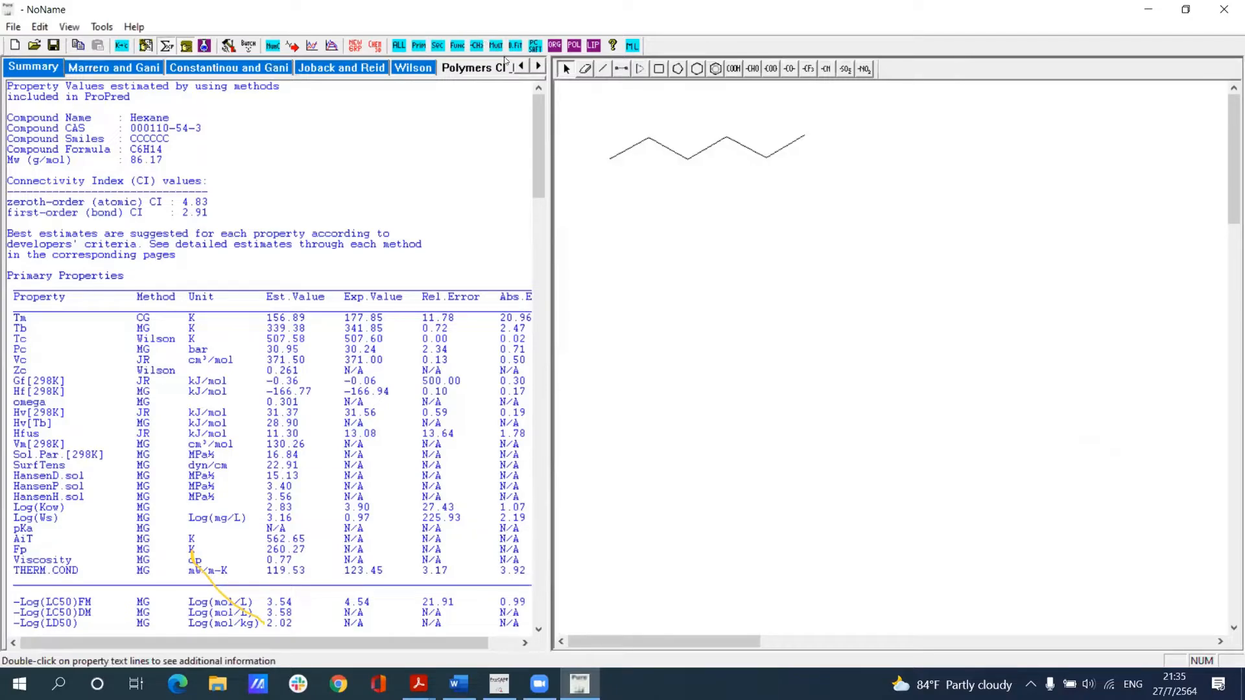
Step: Run the PC-SAFT parameters calculation for hexane at 300 K and look through the table of results
{"action": "left_click", "coordinate": [535, 45]}
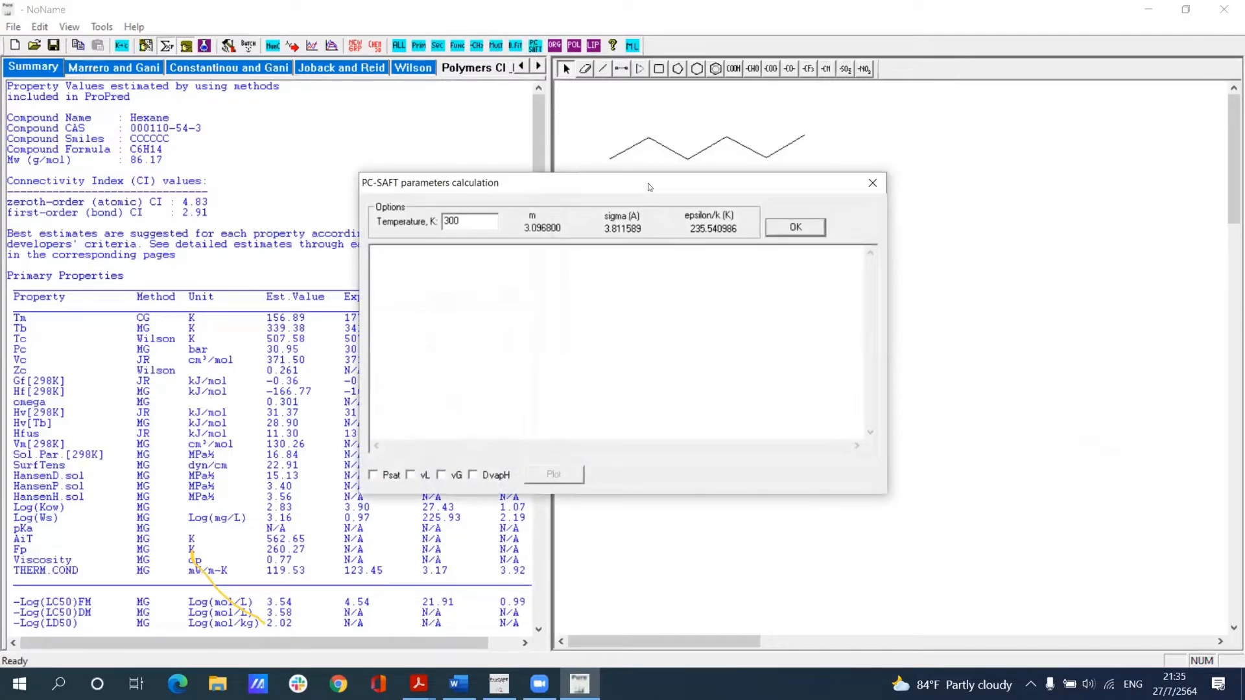
{"action": "left_click_drag", "start_coordinate": [647, 184], "coordinate": [915, 175]}
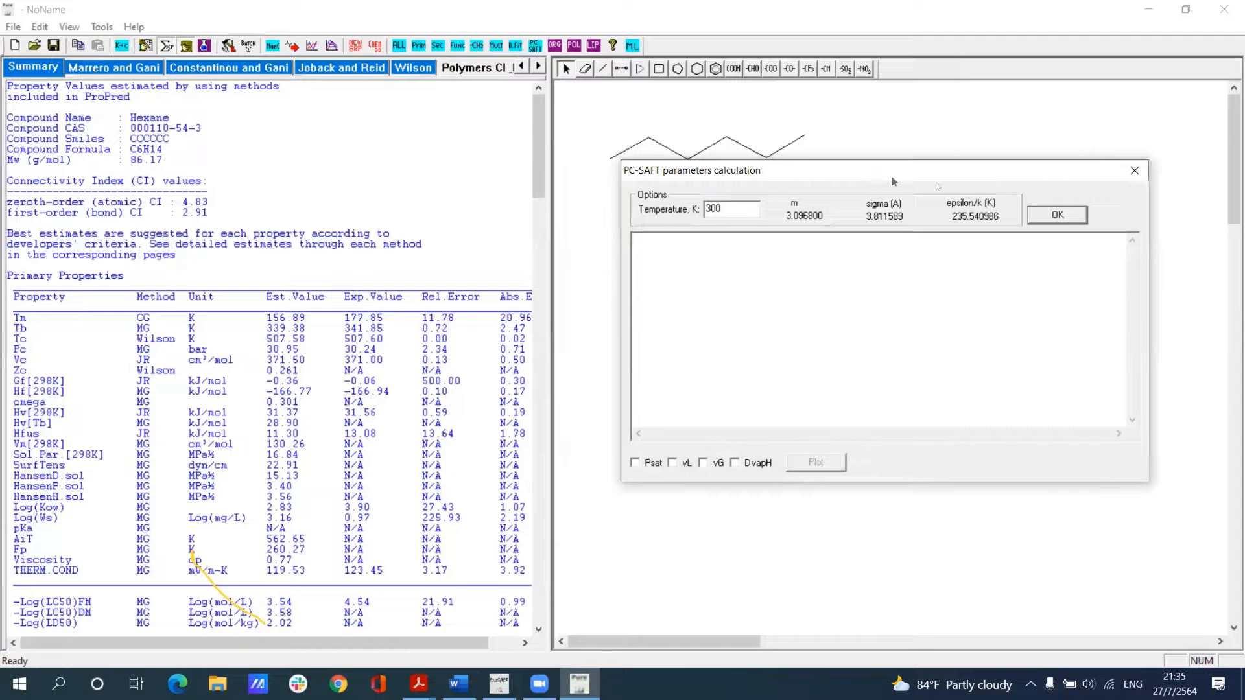
{"action": "left_click", "coordinate": [1070, 217]}
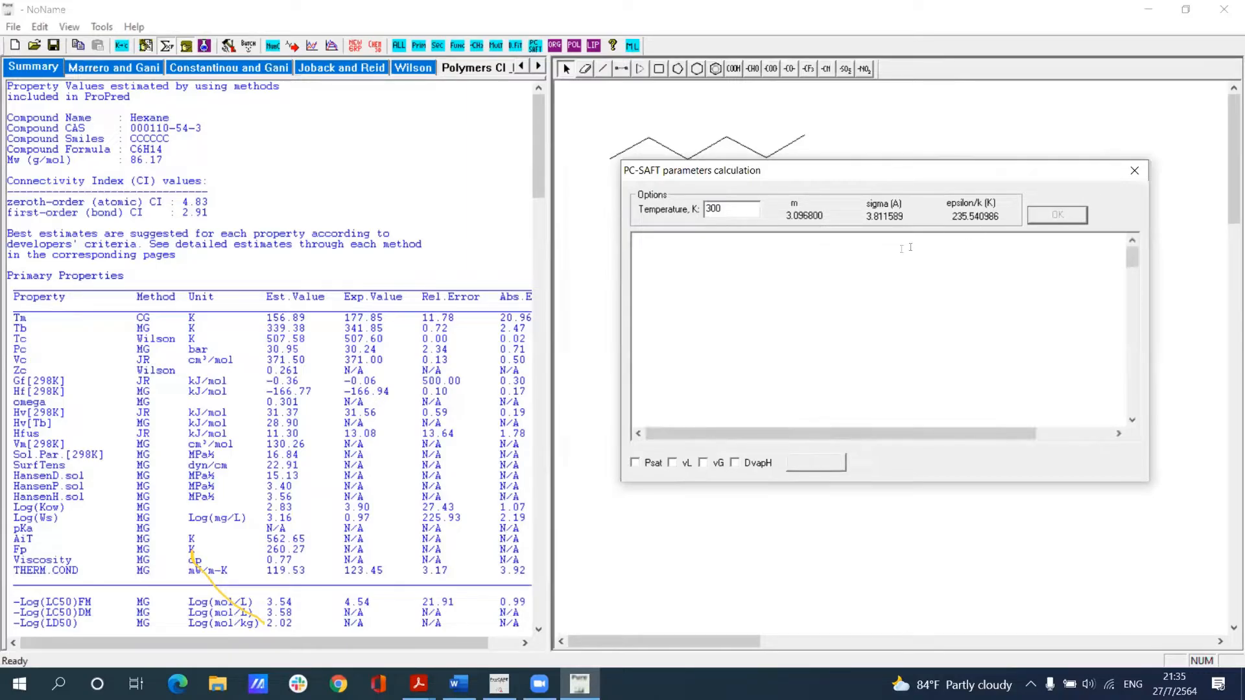
{"action": "scroll", "coordinate": [848, 337], "scroll_direction": "down", "scroll_amount": 4}
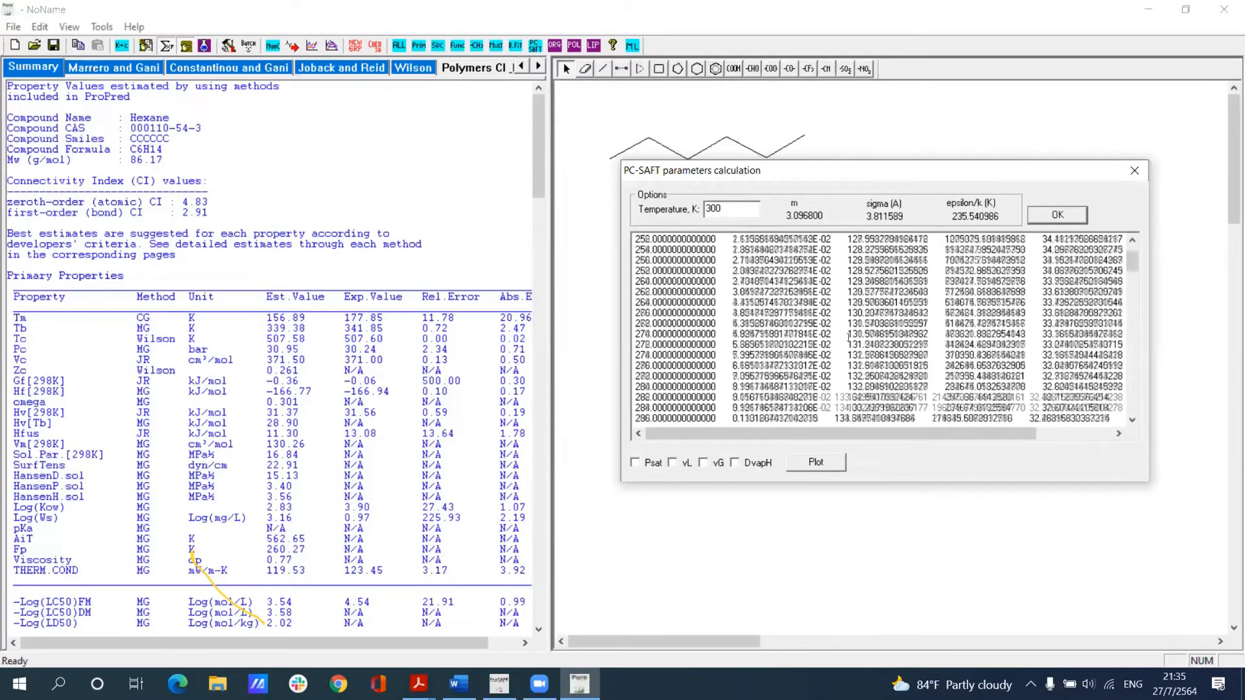
{"action": "scroll", "coordinate": [848, 334], "scroll_direction": "down", "scroll_amount": 5}
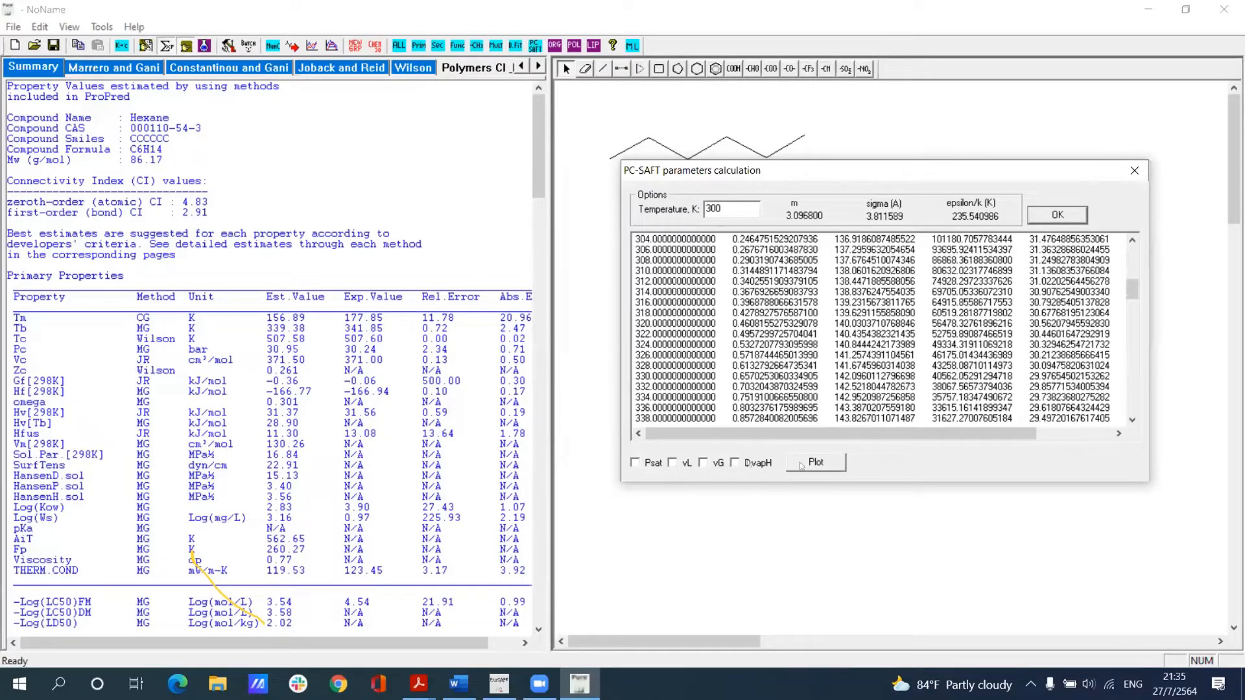
Step: Plot hexane's PC-SAFT Psat and DvapH curves against temperature, inspect them beside the summary, and close the plot
{"action": "left_click", "coordinate": [634, 463]}
{"action": "left_click", "coordinate": [813, 463]}
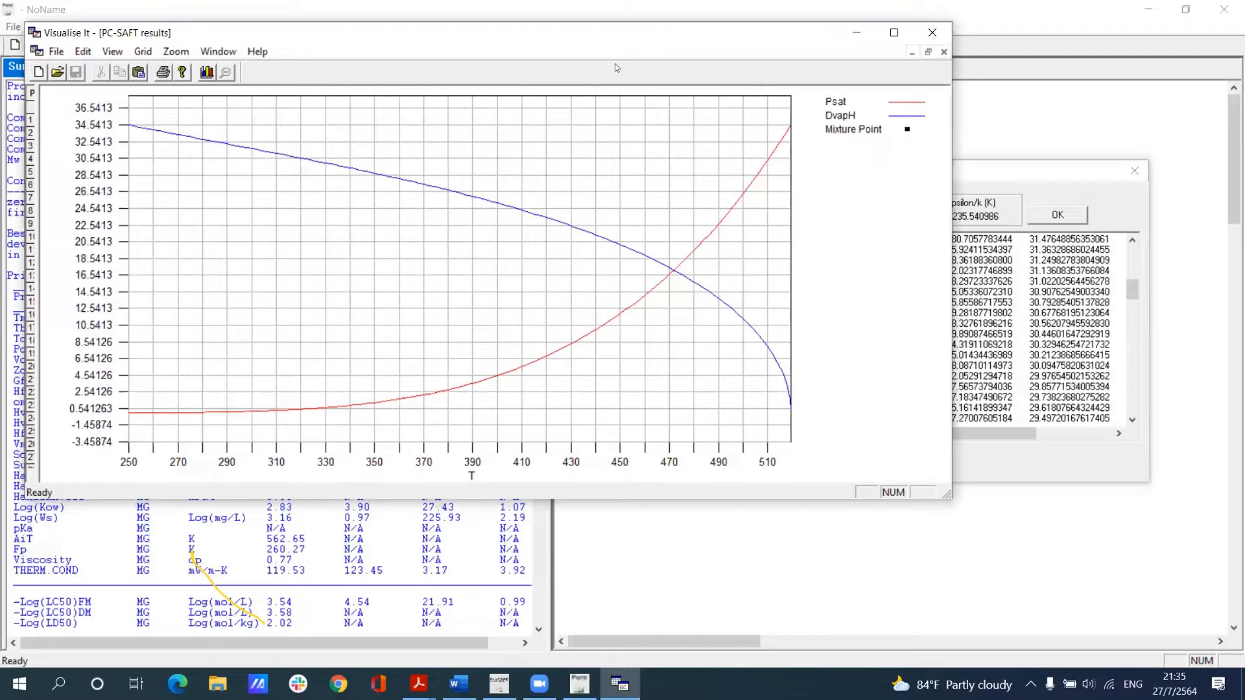
{"action": "left_click_drag", "start_coordinate": [390, 52], "coordinate": [438, 64]}
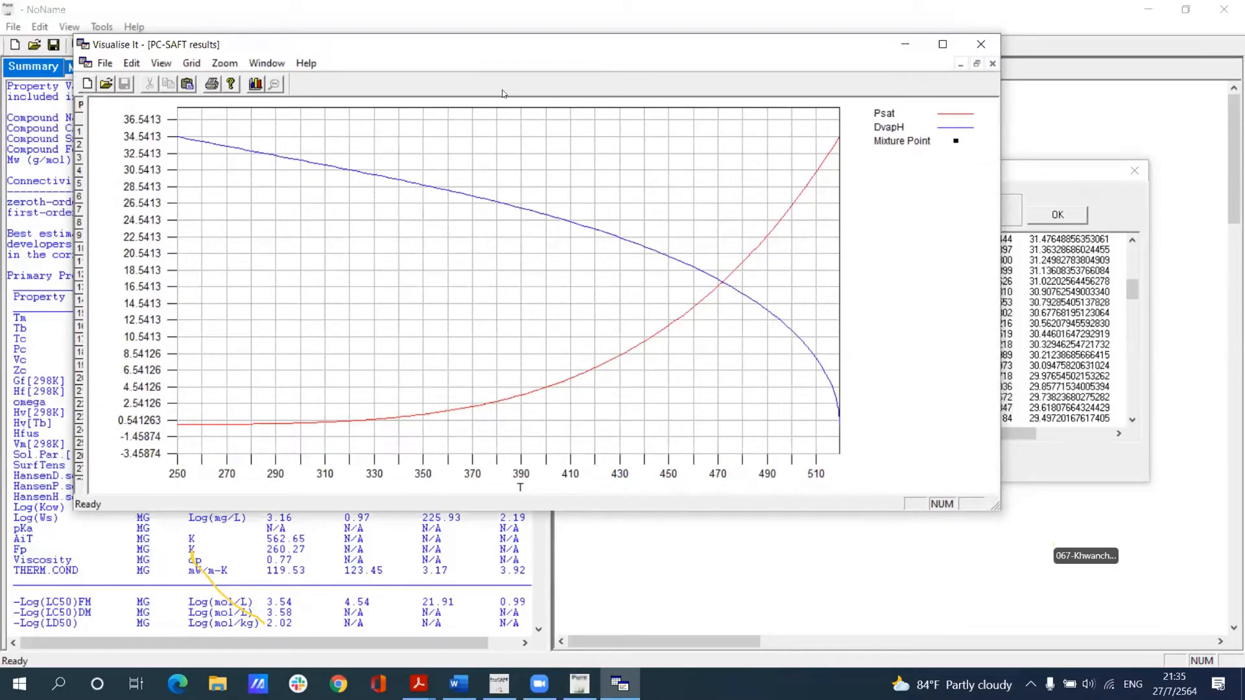
{"action": "left_click_drag", "start_coordinate": [238, 46], "coordinate": [504, 94]}
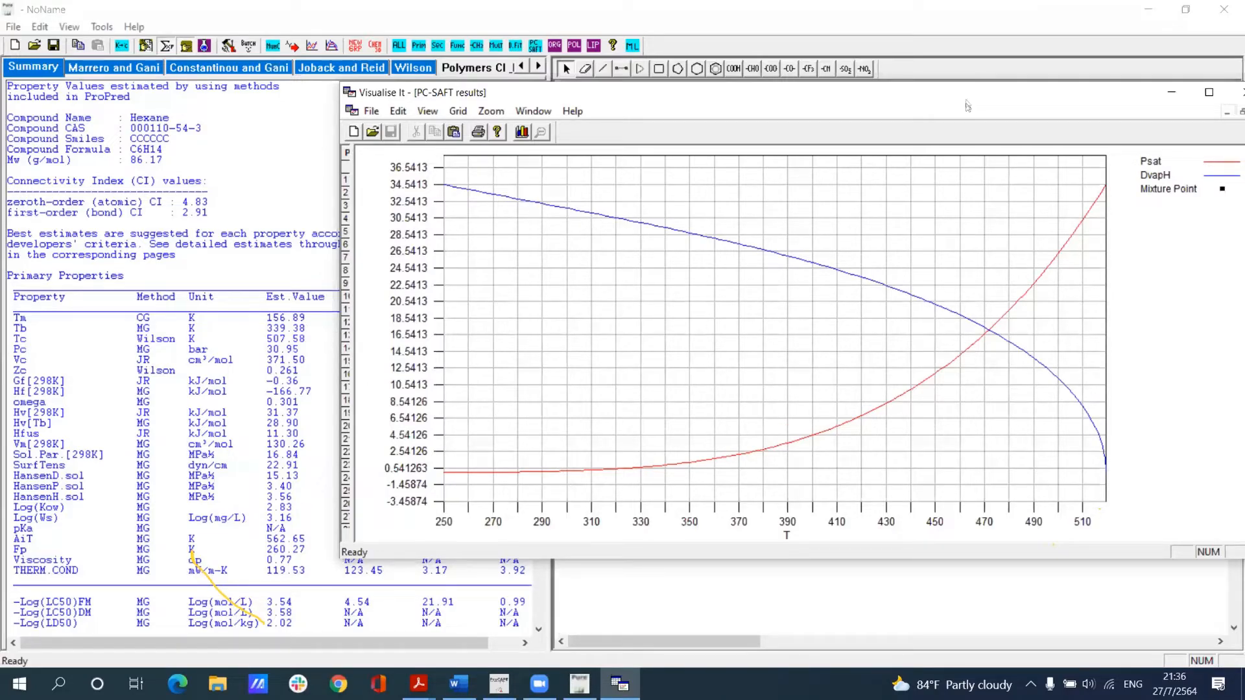
{"action": "left_click_drag", "start_coordinate": [968, 106], "coordinate": [775, 140]}
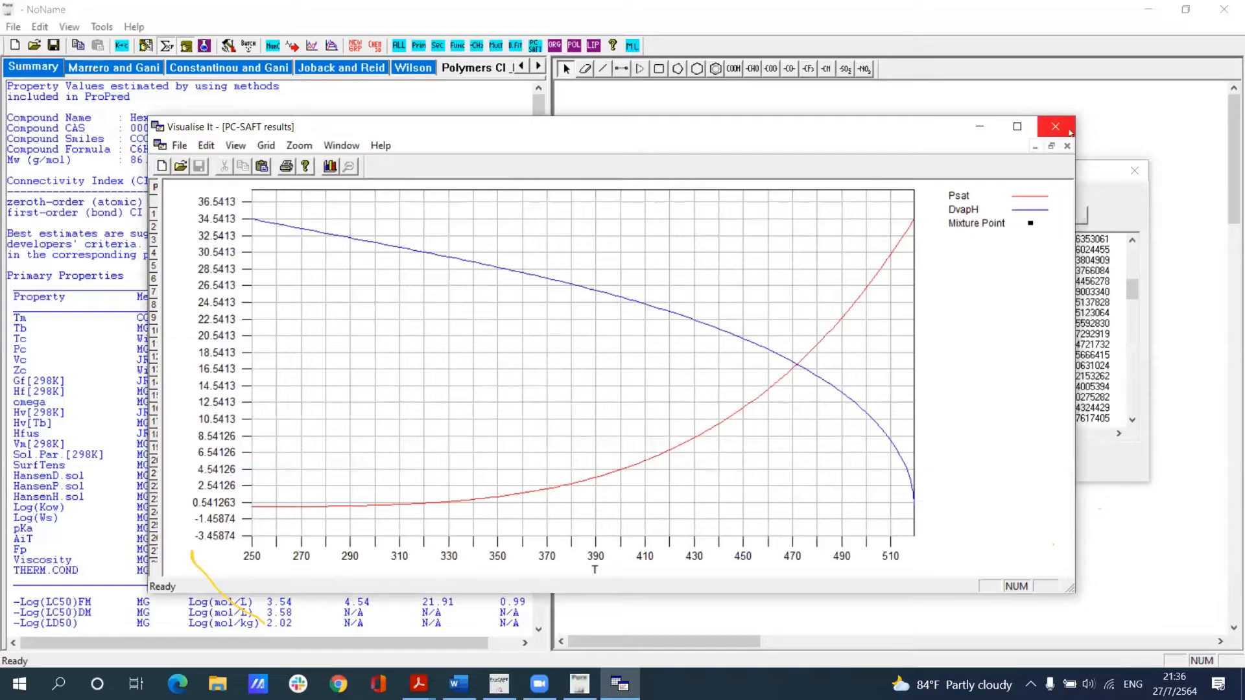
{"action": "left_click", "coordinate": [1068, 127]}
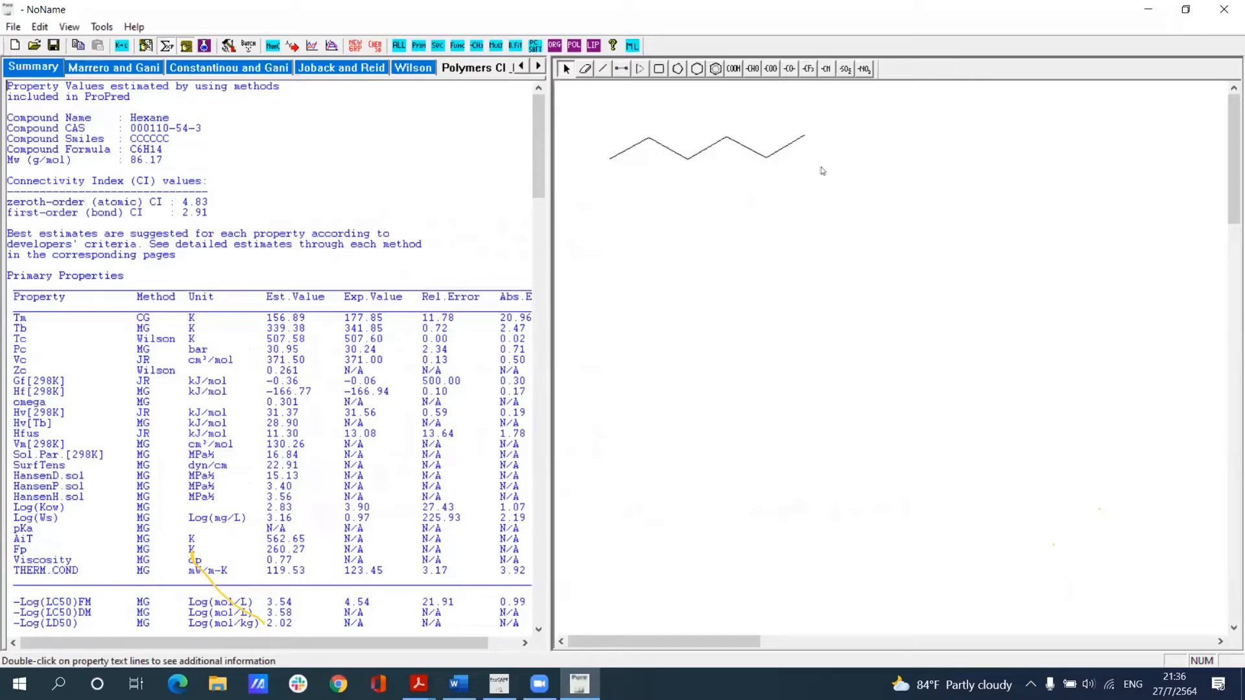
Step: Change the end carbon atom of the hexane chain to oxygen (O)
{"action": "right_click", "coordinate": [804, 136]}
{"action": "mouse_move", "coordinate": [875, 148]}
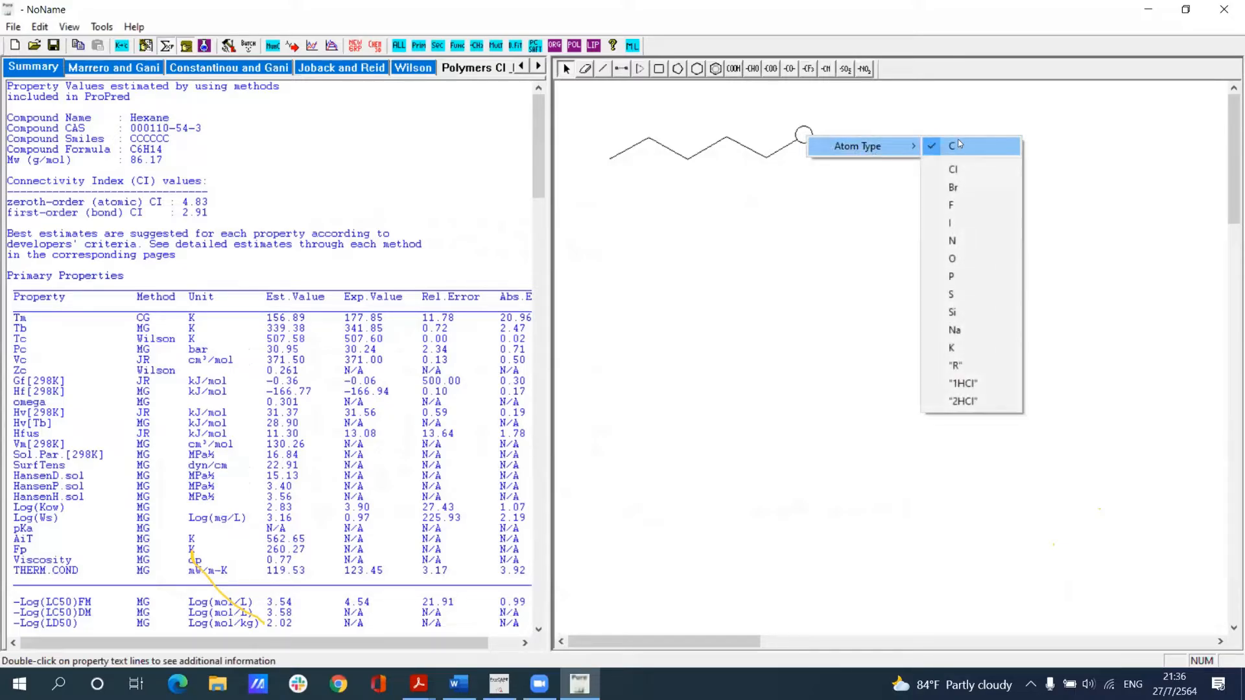
{"action": "left_click", "coordinate": [968, 254]}
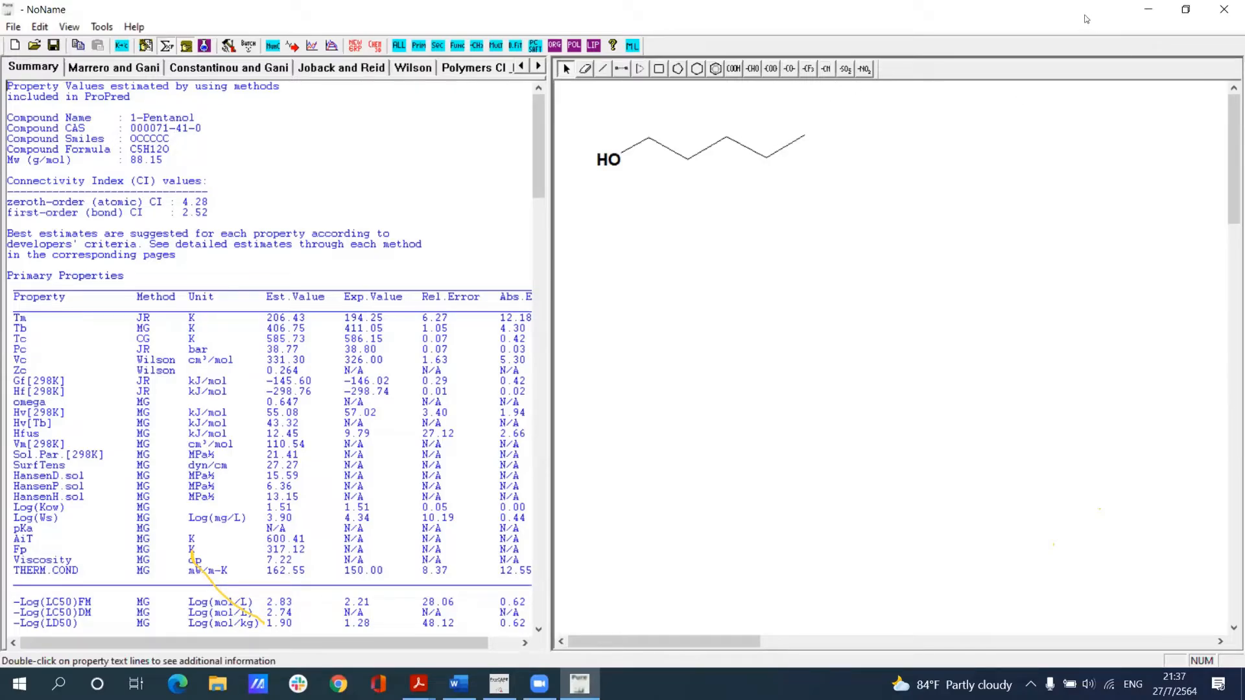
Step: Run the machine-learning property estimation for 1-pentanol, compare its values with the summary, and close the results
{"action": "left_click_drag", "start_coordinate": [1075, 26], "coordinate": [905, 120]}
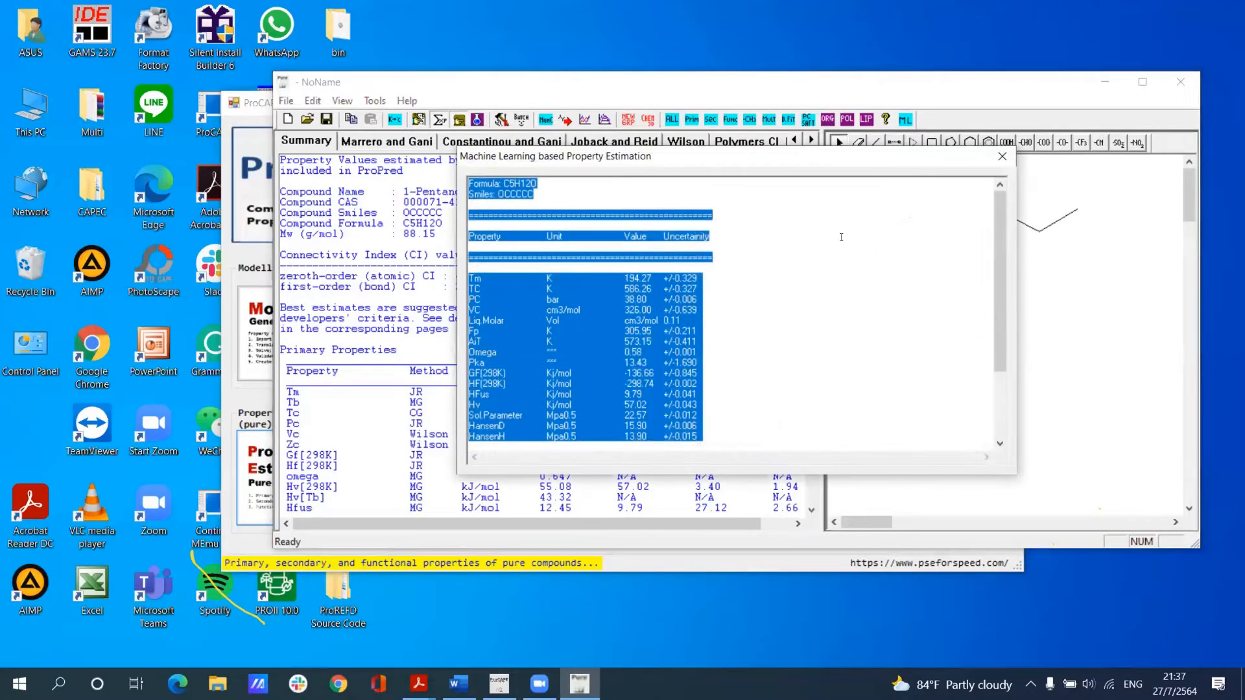
{"action": "left_click", "coordinate": [843, 240]}
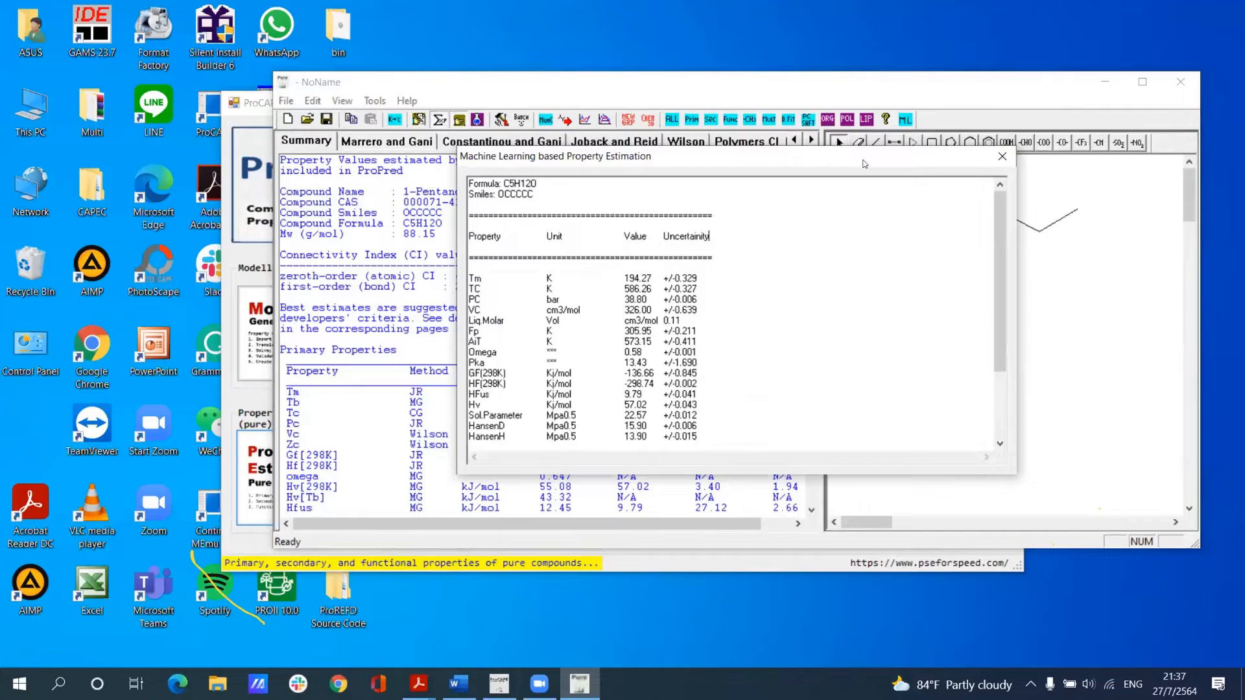
{"action": "left_click_drag", "start_coordinate": [864, 163], "coordinate": [1145, 144]}
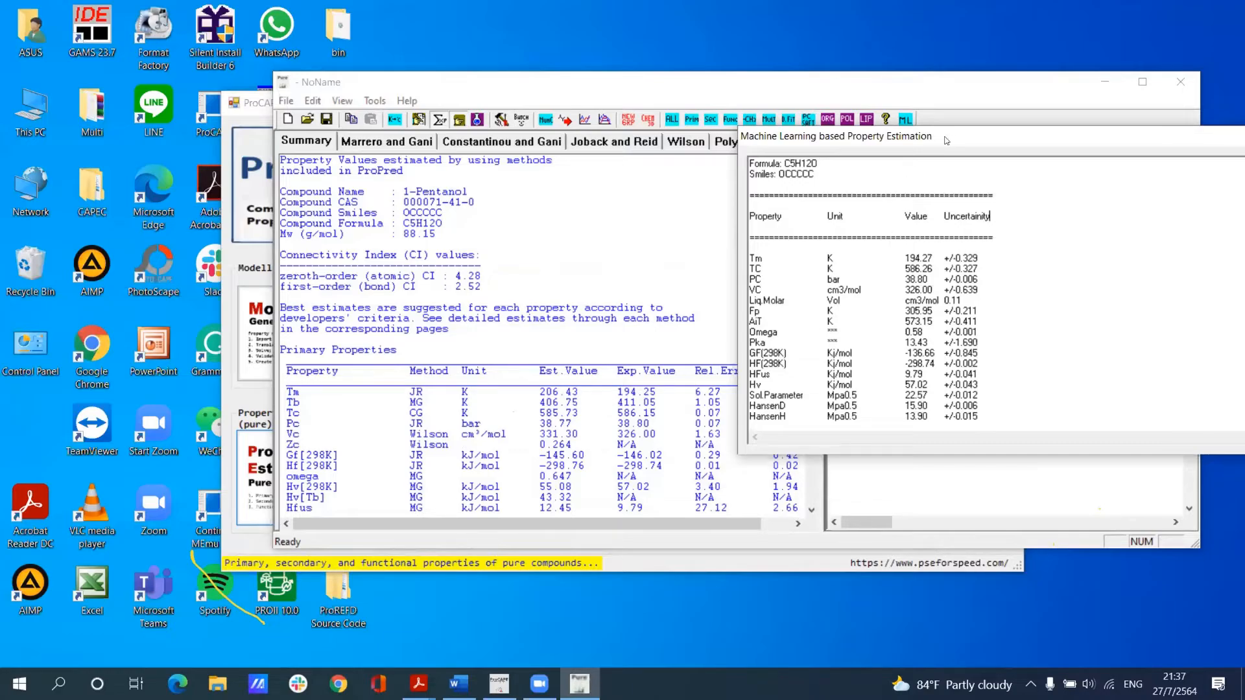
{"action": "left_click_drag", "start_coordinate": [947, 140], "coordinate": [810, 168]}
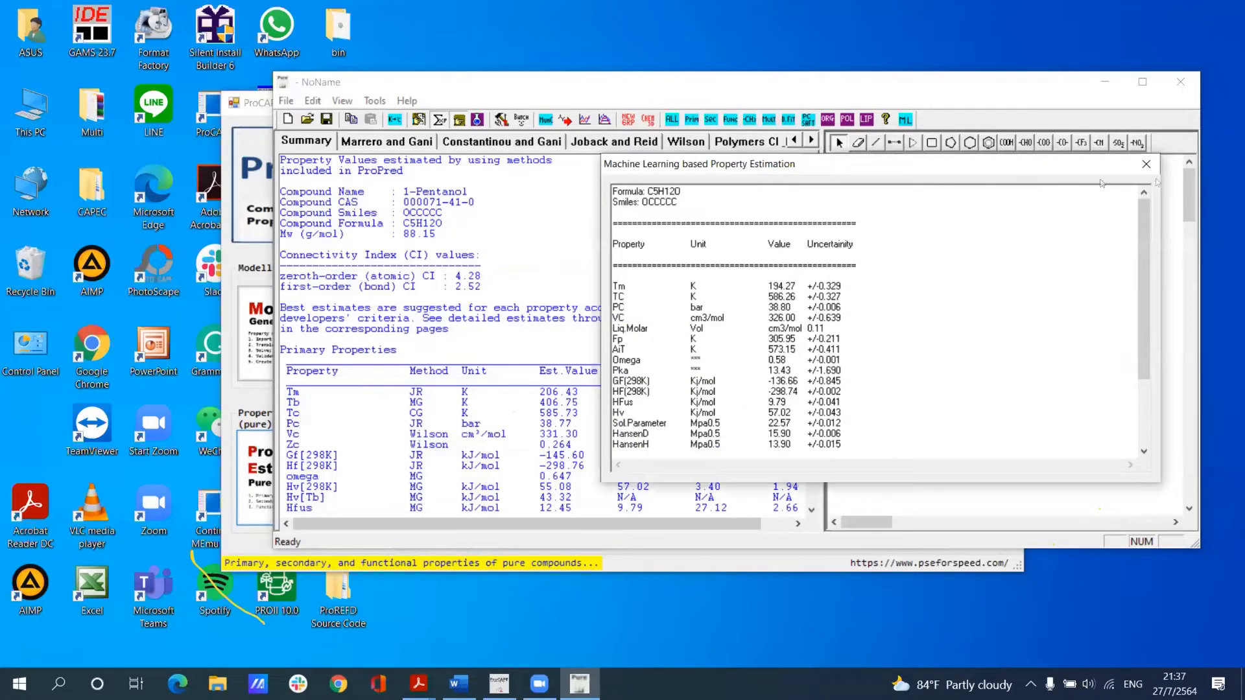
{"action": "left_click", "coordinate": [1147, 166]}
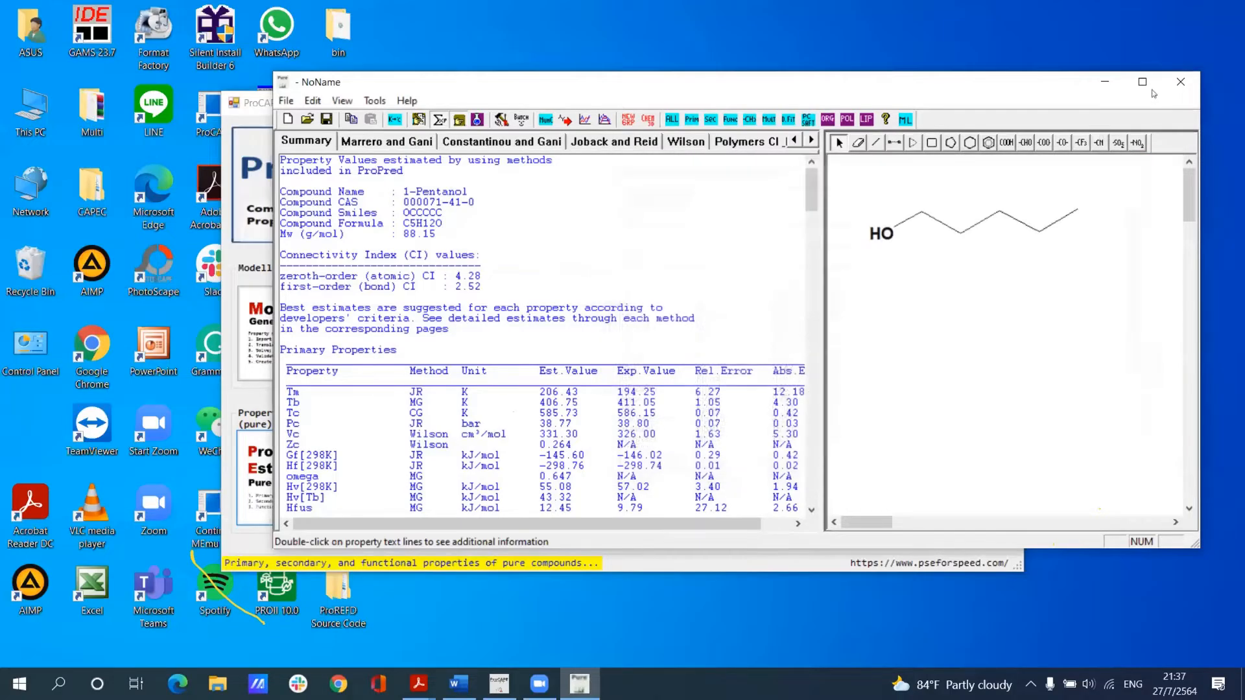
Step: Run the PC-SAFT parameters calculation for 1-pentanol at 300 K
{"action": "double_click", "coordinate": [529, 80]}
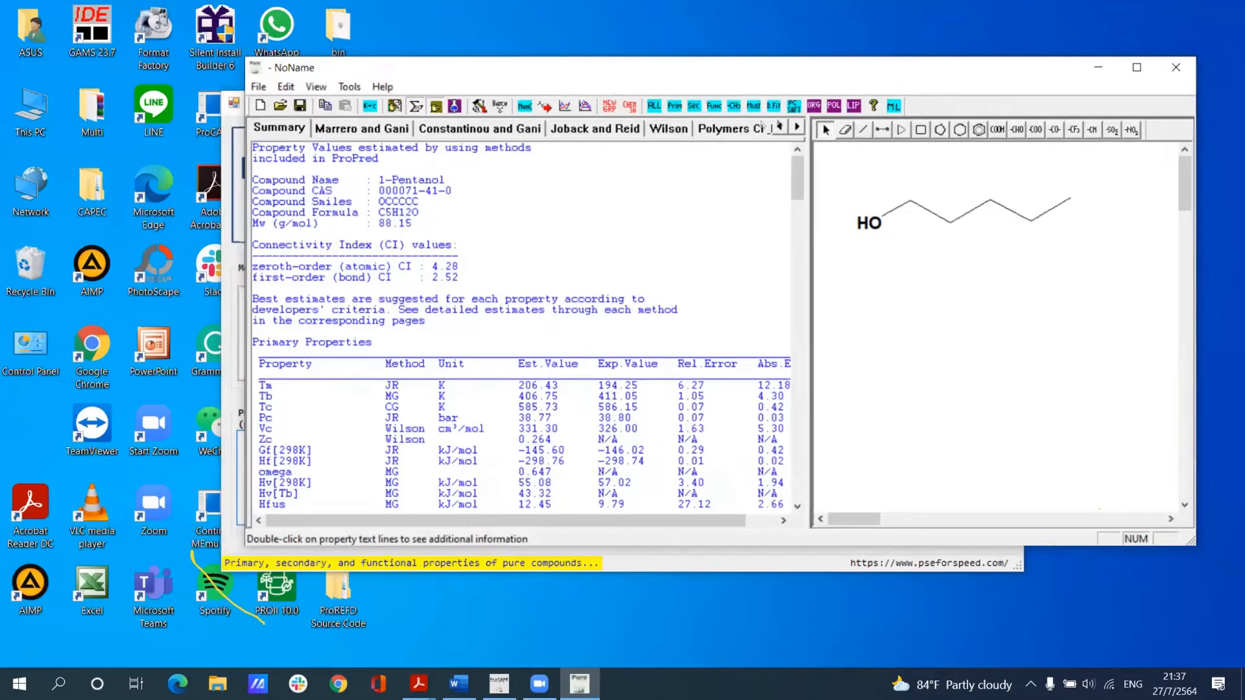
{"action": "left_click", "coordinate": [804, 118]}
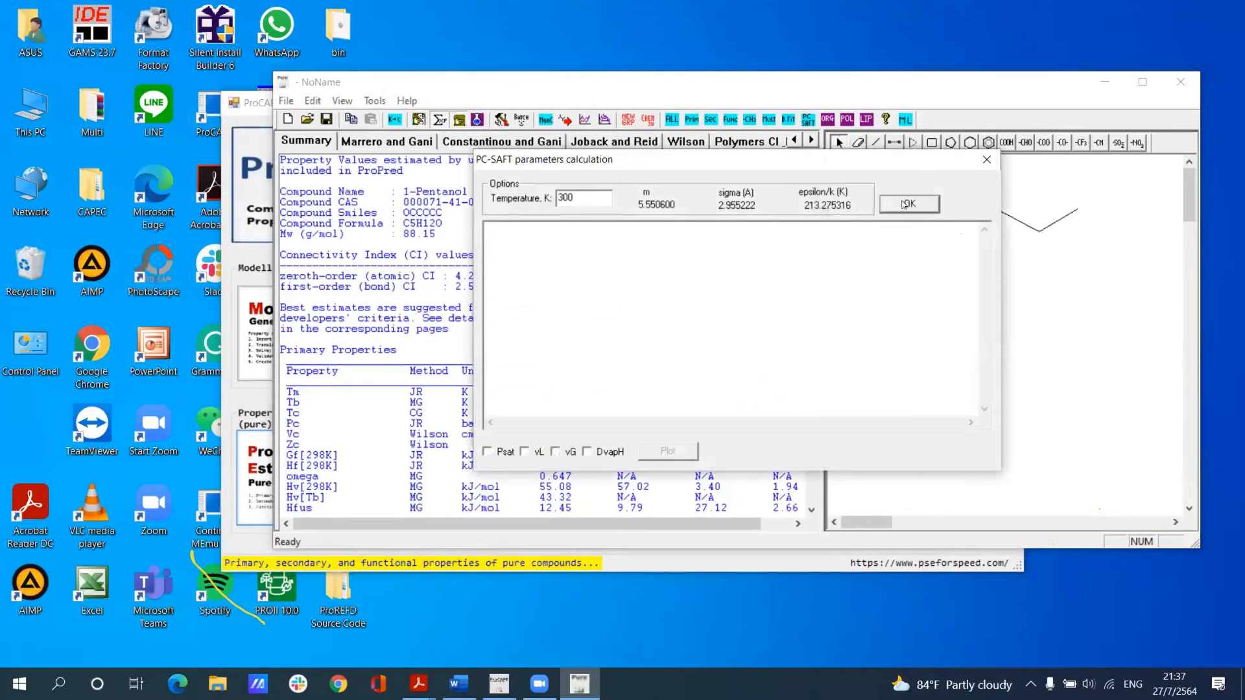
{"action": "left_click", "coordinate": [910, 205]}
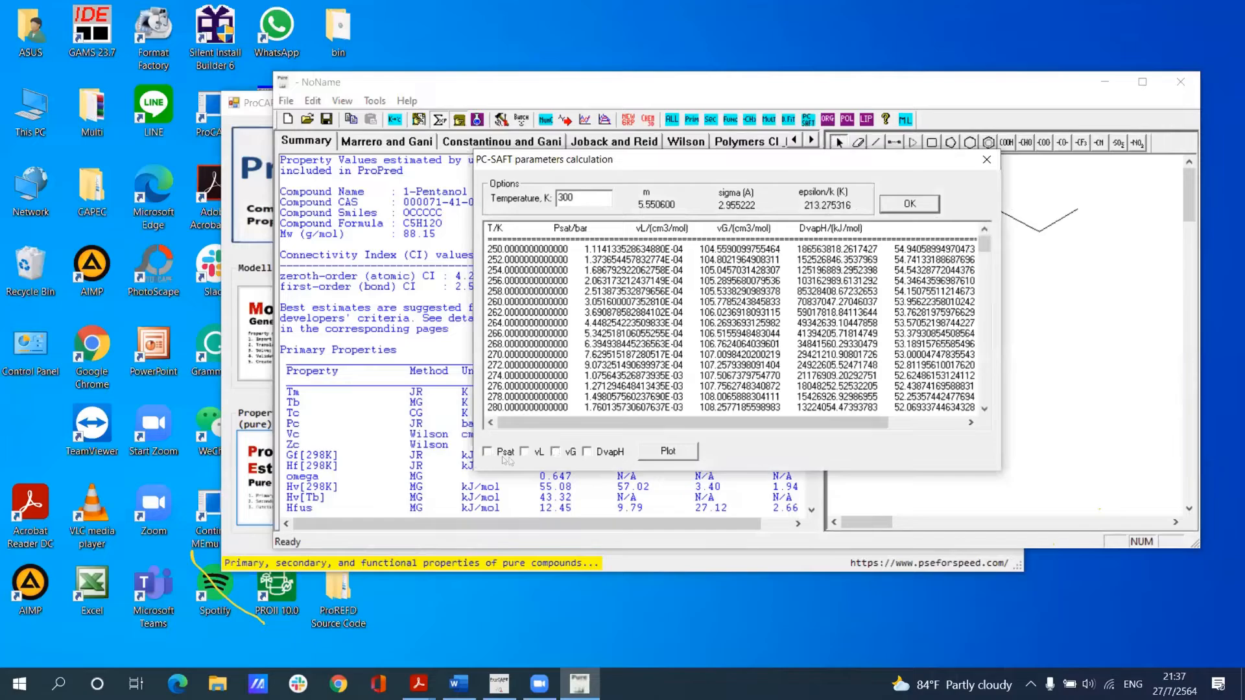
Step: Plot 1-pentanol's PC-SAFT Psat and DvapH curves against temperature, close the plot, and maximize the property prediction window
{"action": "left_click", "coordinate": [617, 452]}
{"action": "left_click", "coordinate": [668, 452]}
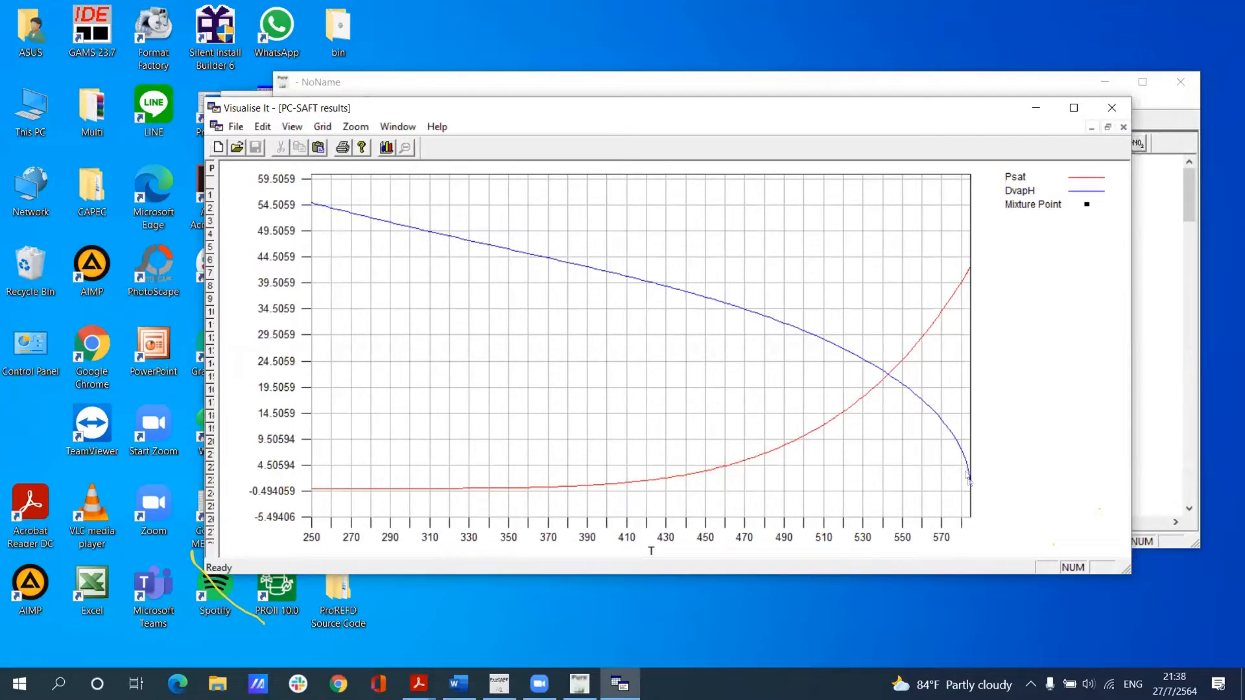
{"action": "left_click", "coordinate": [1112, 107]}
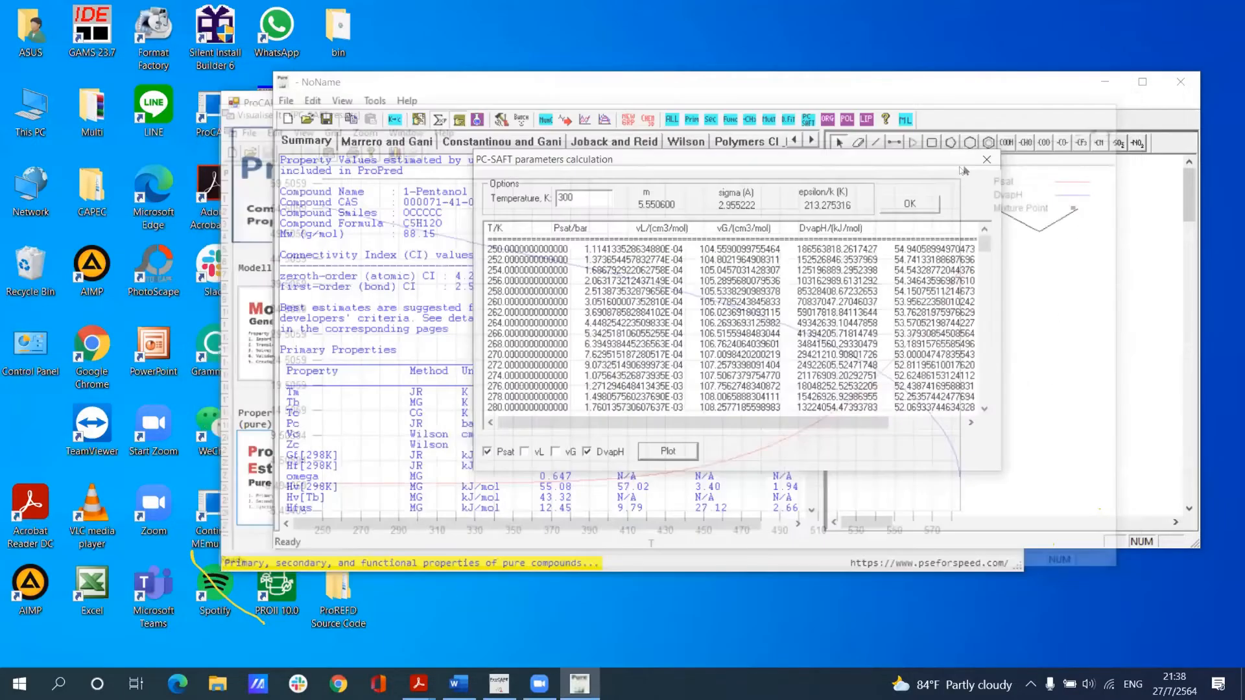
{"action": "left_click", "coordinate": [1144, 82]}
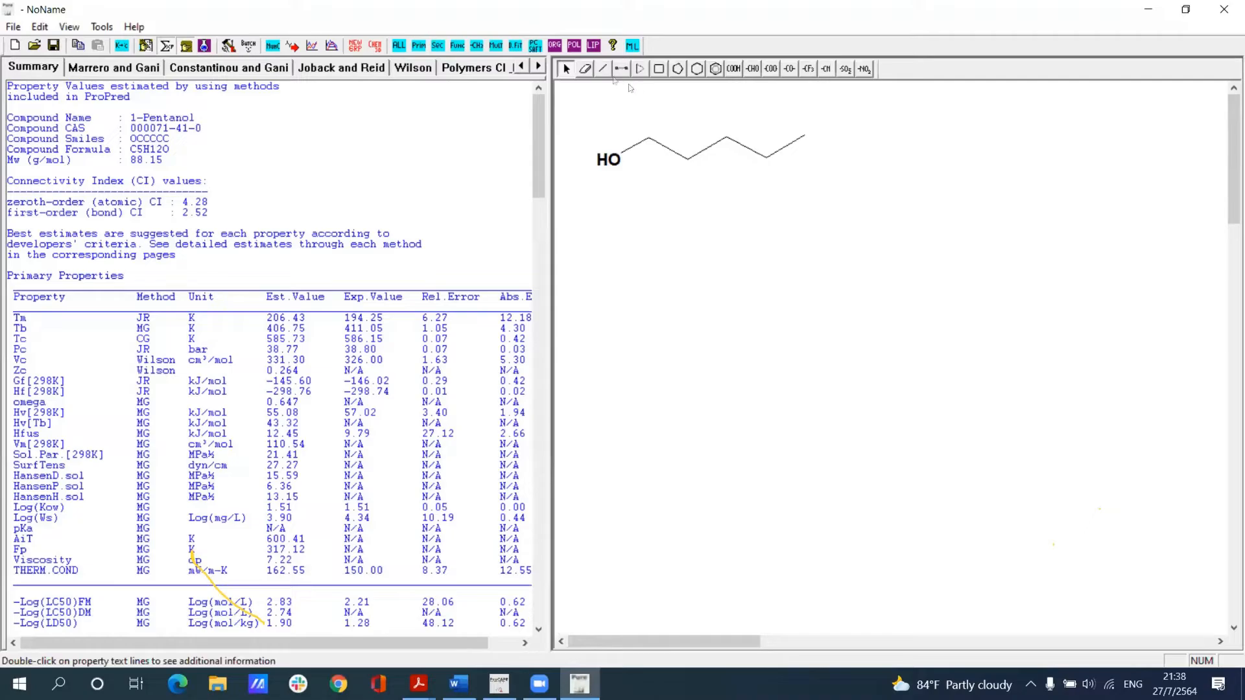
Step: Add a methyl branch to the second-last carbon of 1-pentanol, lengthen the chain by two bonds, and attach a benzene ring at its end
{"action": "left_click", "coordinate": [604, 69]}
{"action": "left_click_drag", "start_coordinate": [731, 184], "coordinate": [769, 161]}
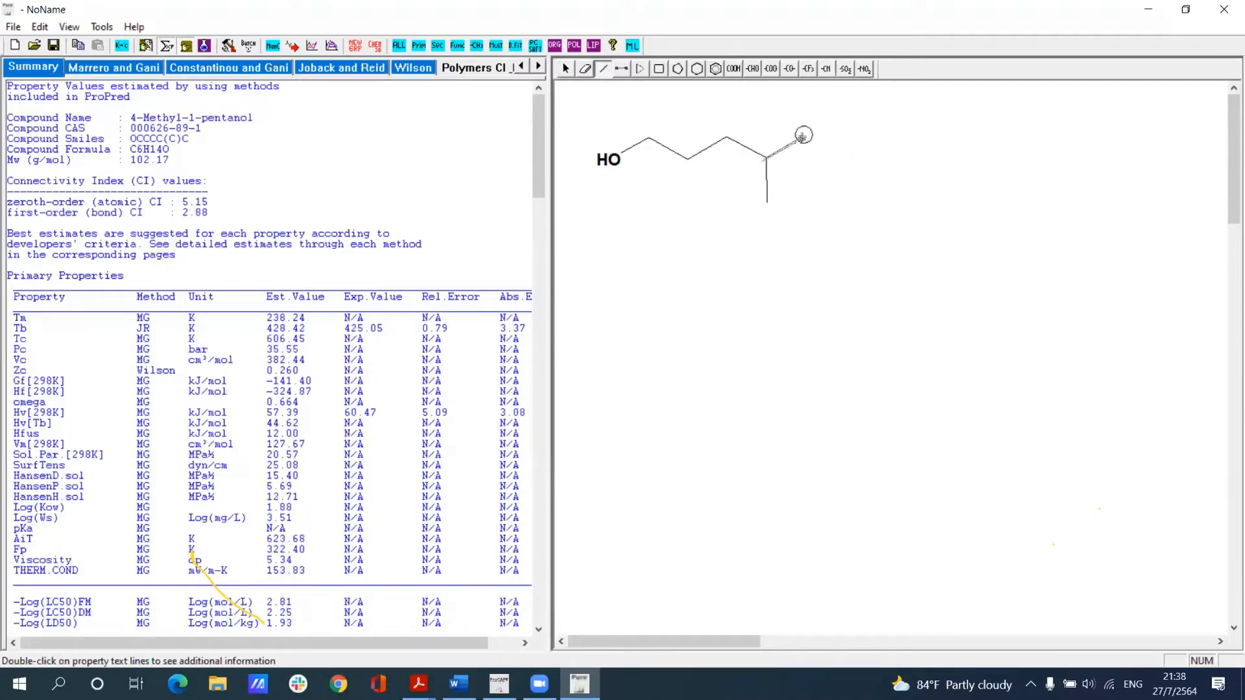
{"action": "left_click_drag", "start_coordinate": [804, 137], "coordinate": [882, 136]}
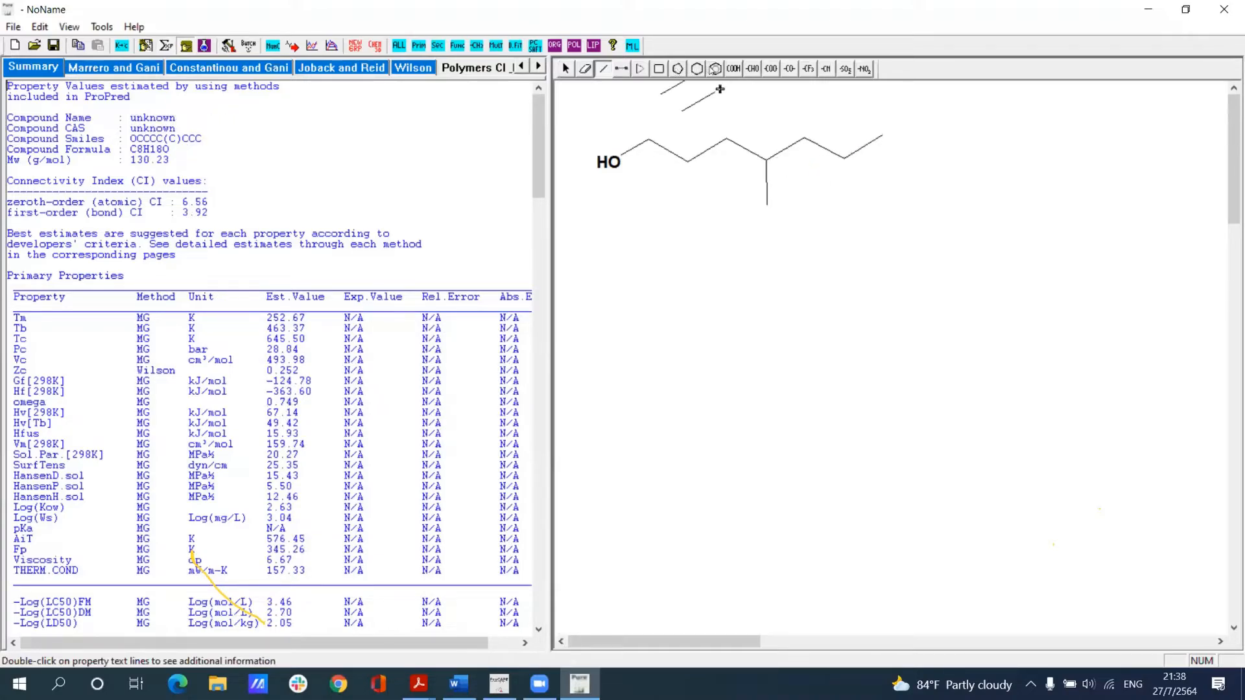
{"action": "left_click", "coordinate": [714, 69]}
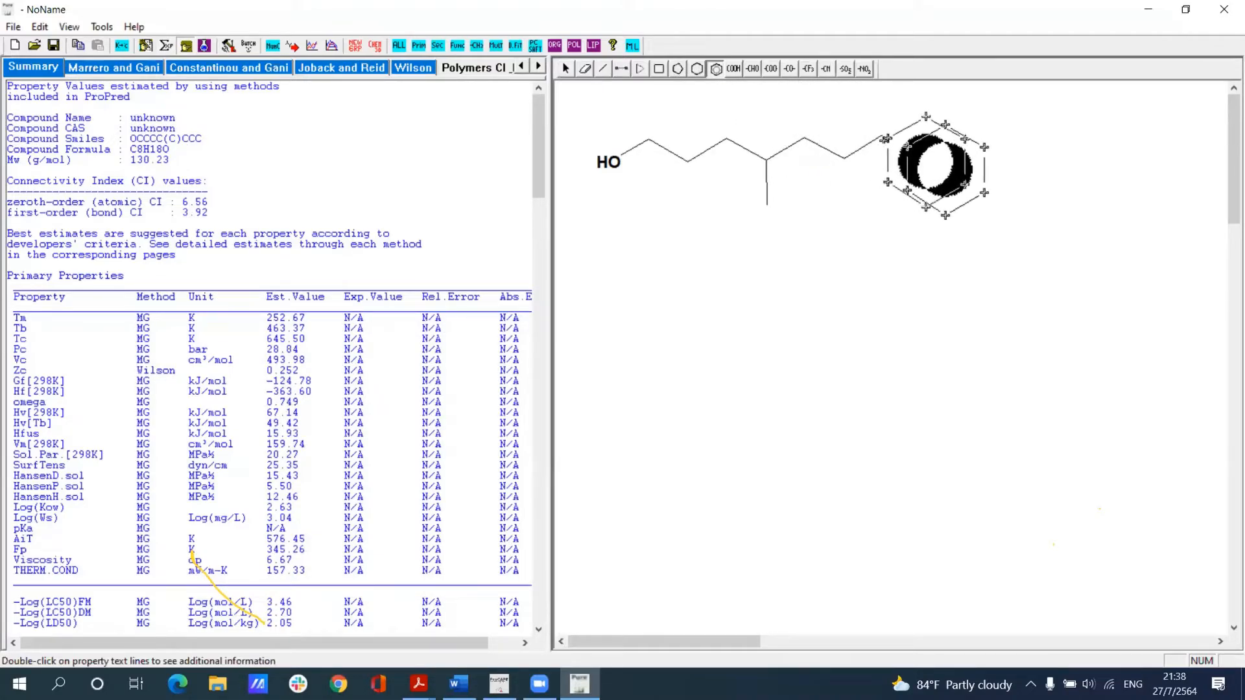
{"action": "left_click", "coordinate": [882, 139]}
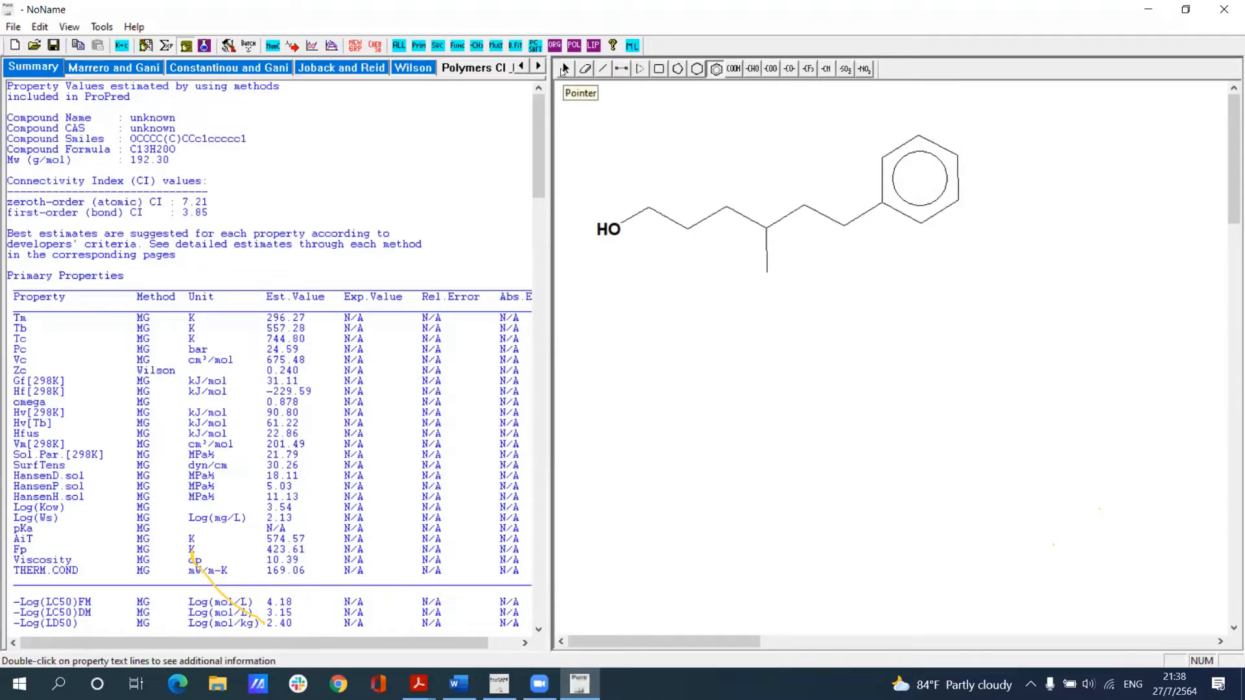
{"action": "left_click", "coordinate": [565, 69]}
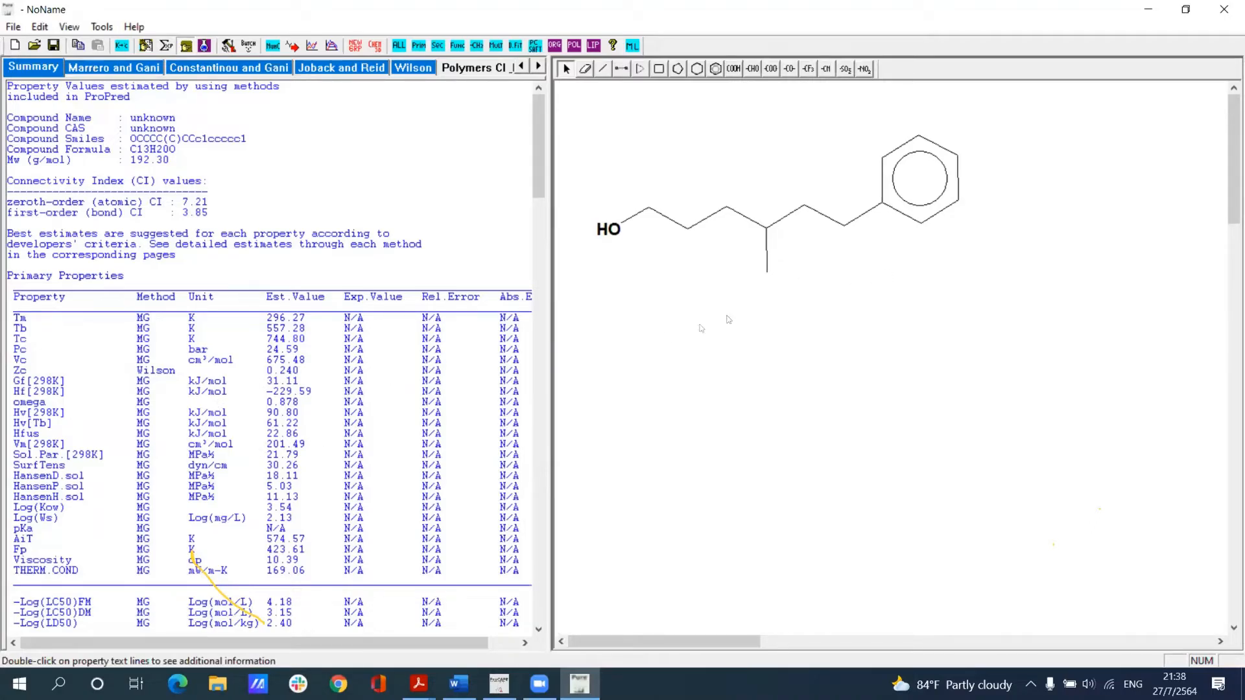
Step: Examine the summary's primary, secondary and temperature-dependent property estimates for the new phenyl-substituted alcohol
{"action": "scroll", "coordinate": [423, 379], "scroll_direction": "down", "scroll_amount": 10}
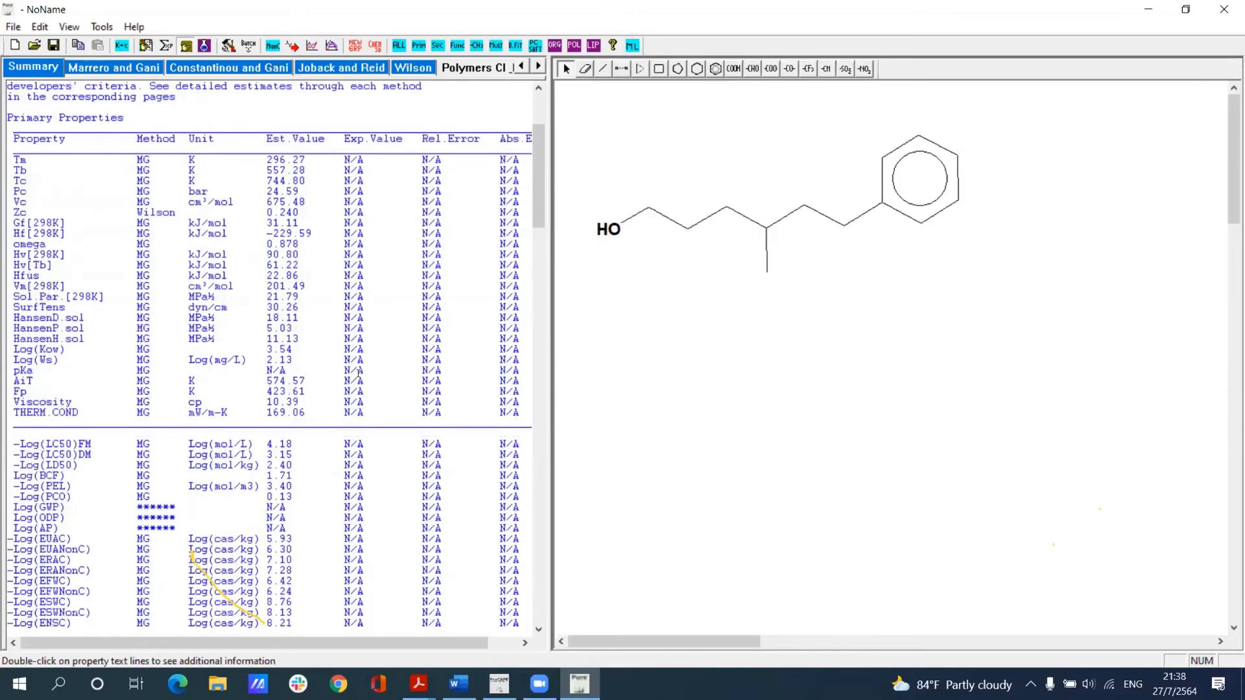
{"action": "scroll", "coordinate": [286, 379], "scroll_direction": "down", "scroll_amount": 8}
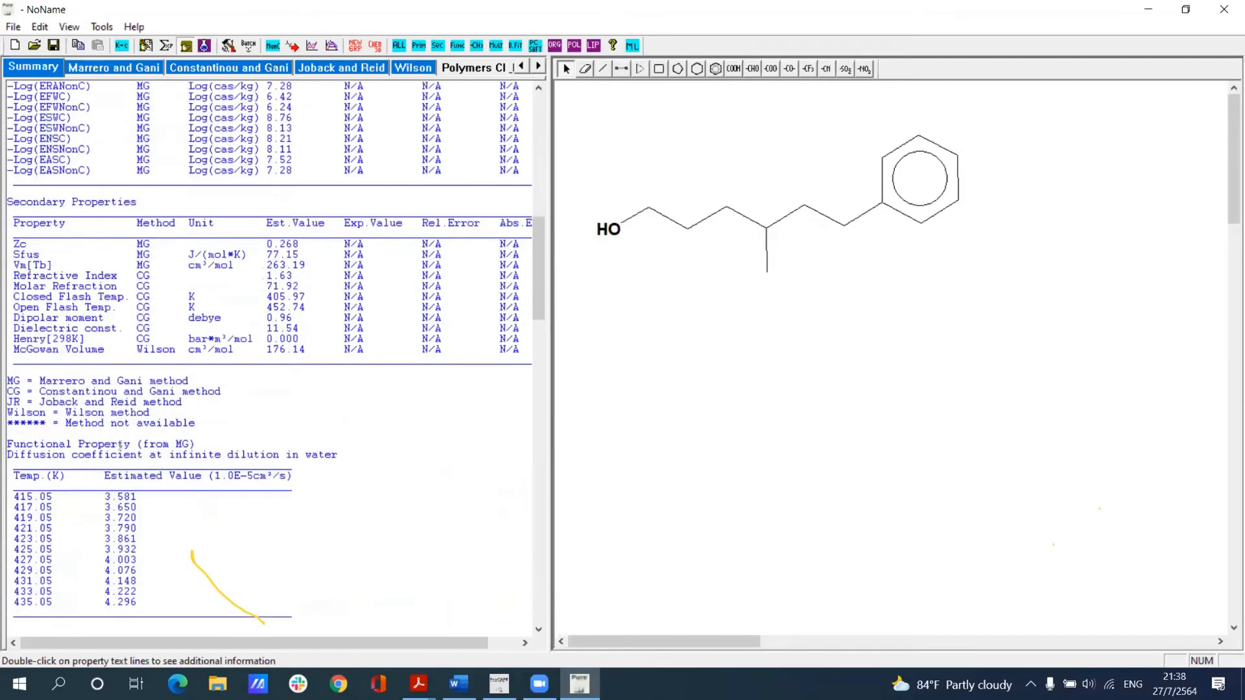
{"action": "scroll", "coordinate": [176, 402], "scroll_direction": "up", "scroll_amount": 7}
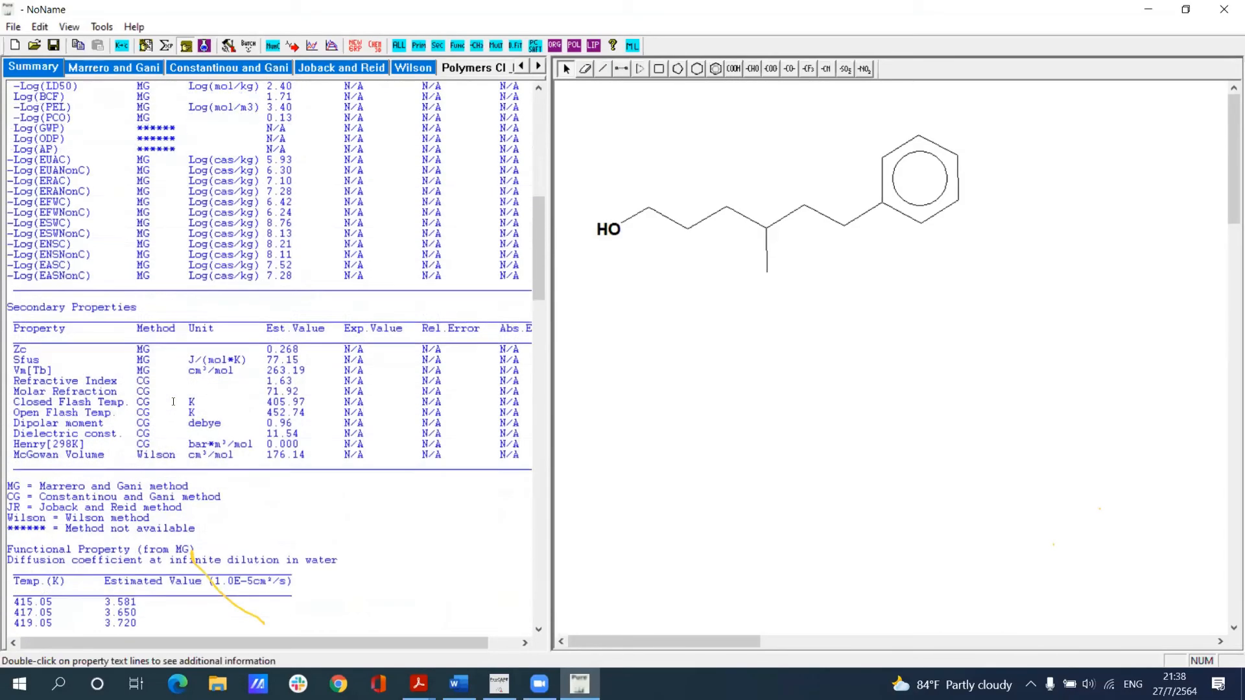
{"action": "scroll", "coordinate": [238, 227], "scroll_direction": "up", "scroll_amount": 14}
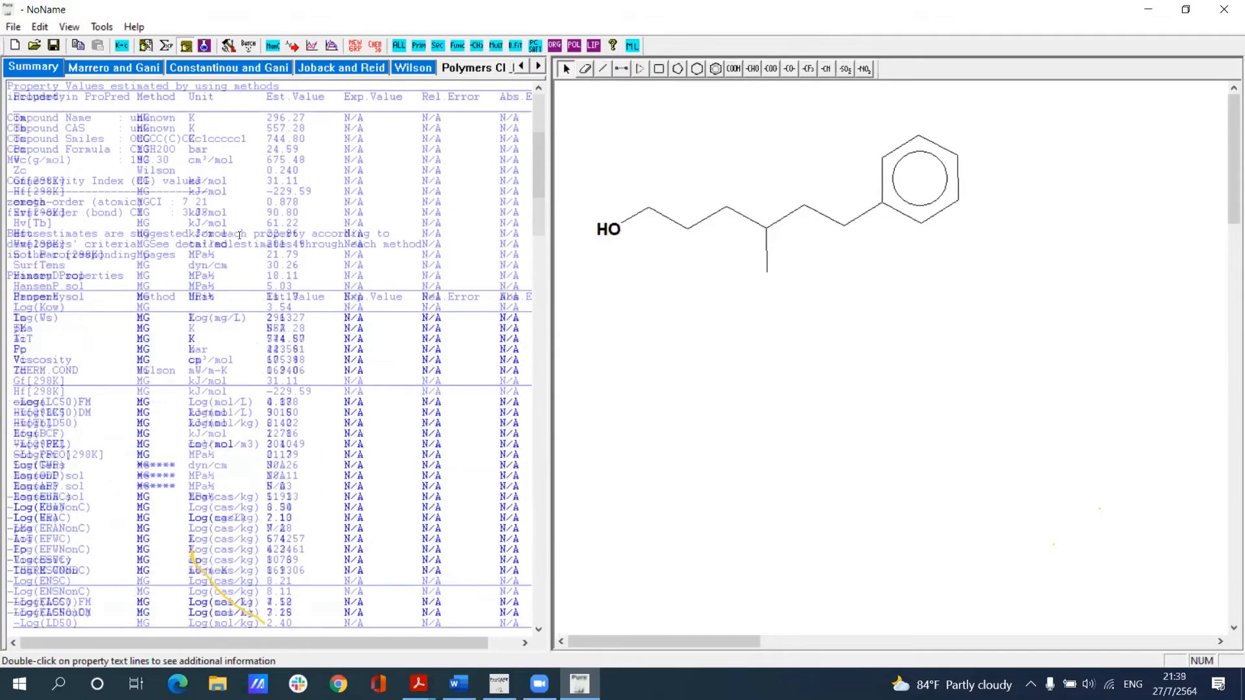
{"action": "scroll", "coordinate": [239, 306], "scroll_direction": "down", "scroll_amount": 1}
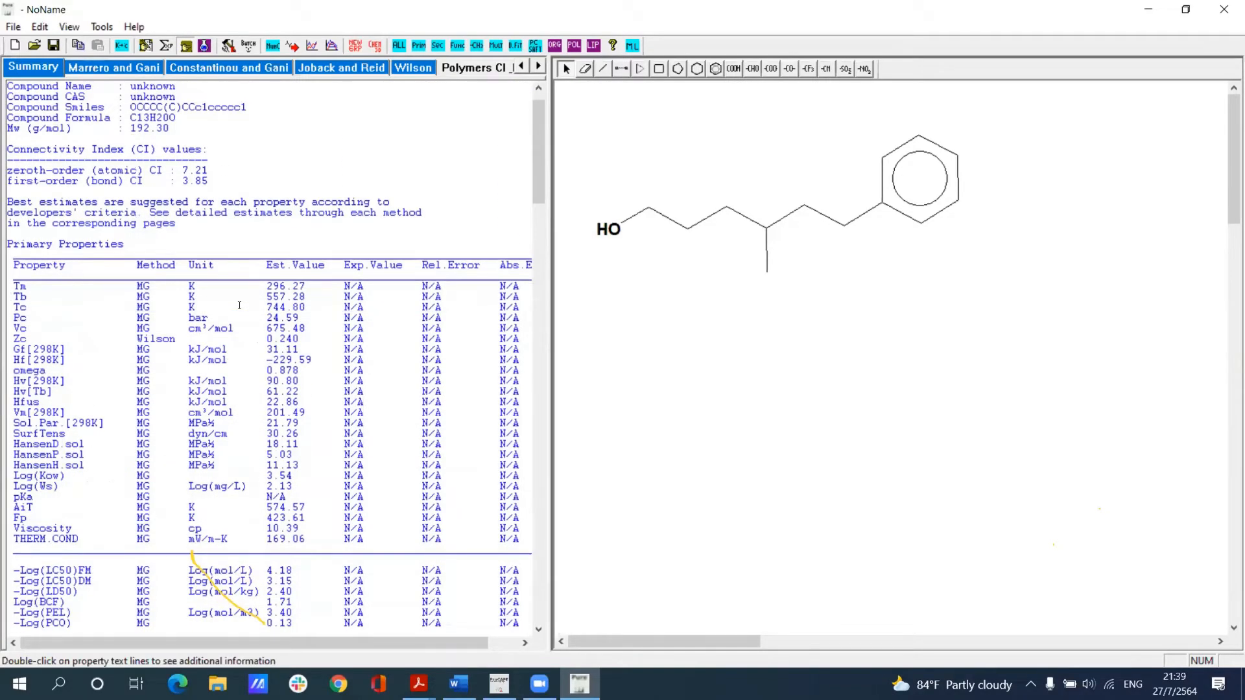
{"action": "scroll", "coordinate": [239, 305], "scroll_direction": "down", "scroll_amount": 2}
{"action": "scroll", "coordinate": [239, 305], "scroll_direction": "down", "scroll_amount": 7}
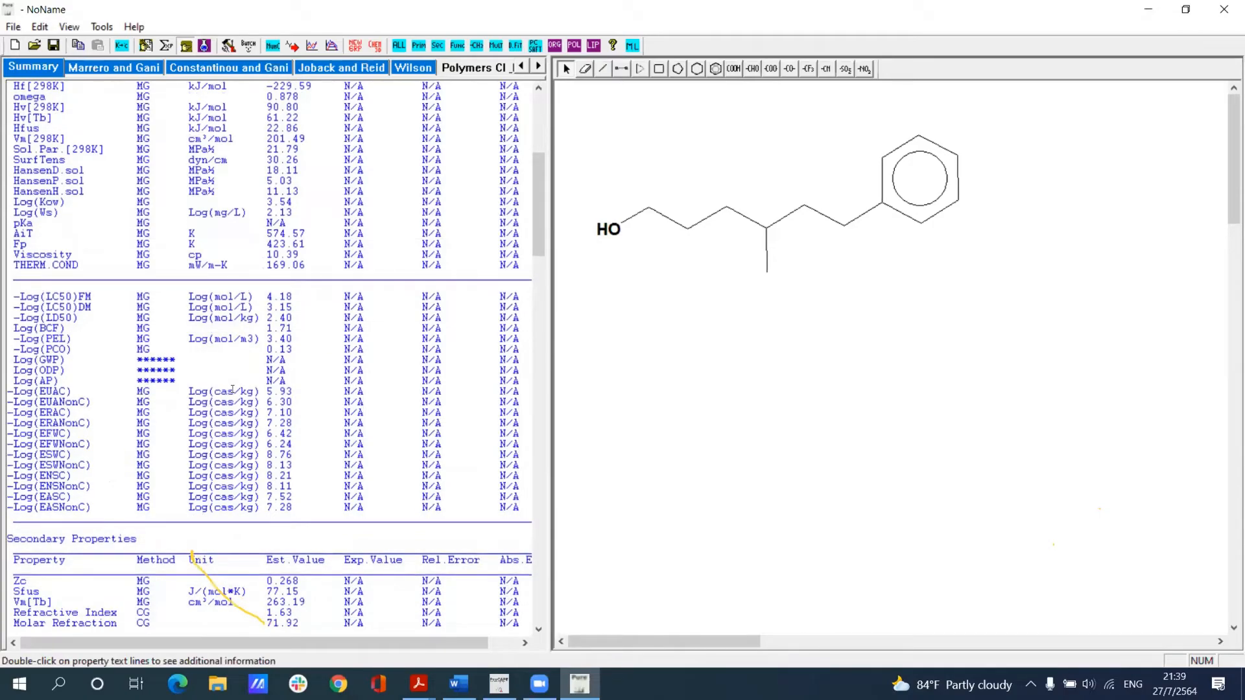
{"action": "scroll", "coordinate": [233, 389], "scroll_direction": "down", "scroll_amount": 12}
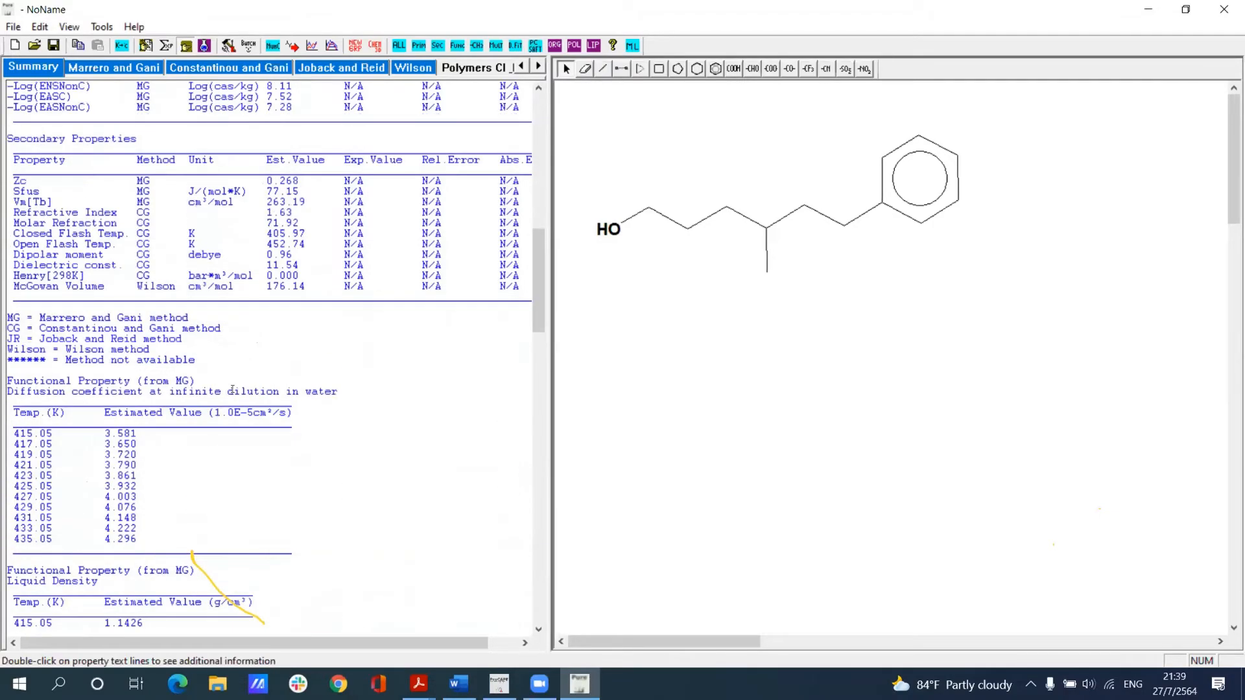
{"action": "scroll", "coordinate": [232, 389], "scroll_direction": "down", "scroll_amount": 20}
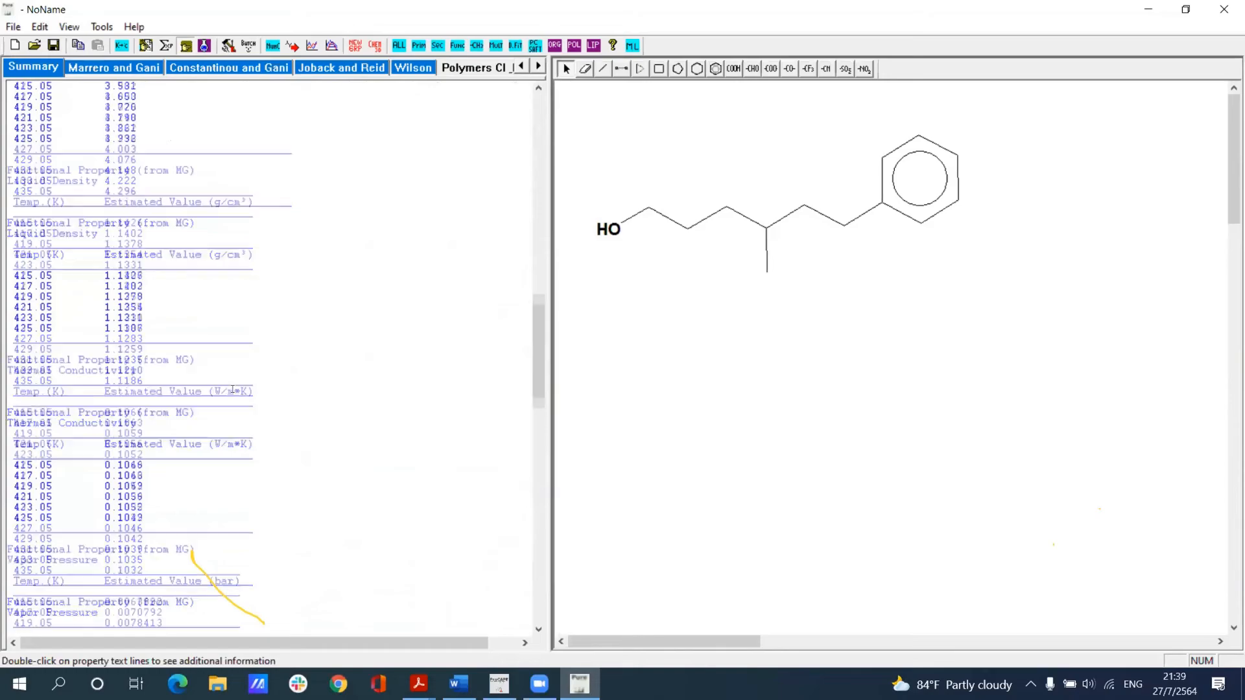
{"action": "scroll", "coordinate": [232, 389], "scroll_direction": "down", "scroll_amount": 1}
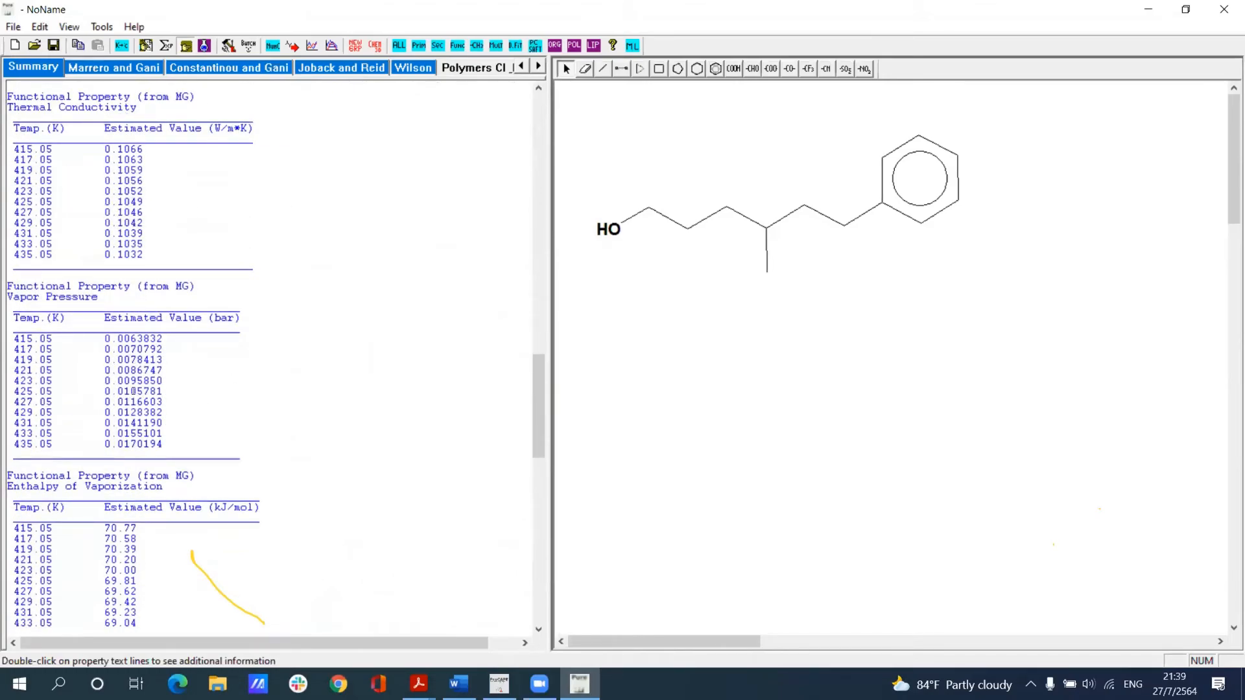
Step: Fit the ProPred-generated vapor pressure data from the Summary page to the Antoine equation in K and bar, and close the results
{"action": "left_click", "coordinate": [227, 46]}
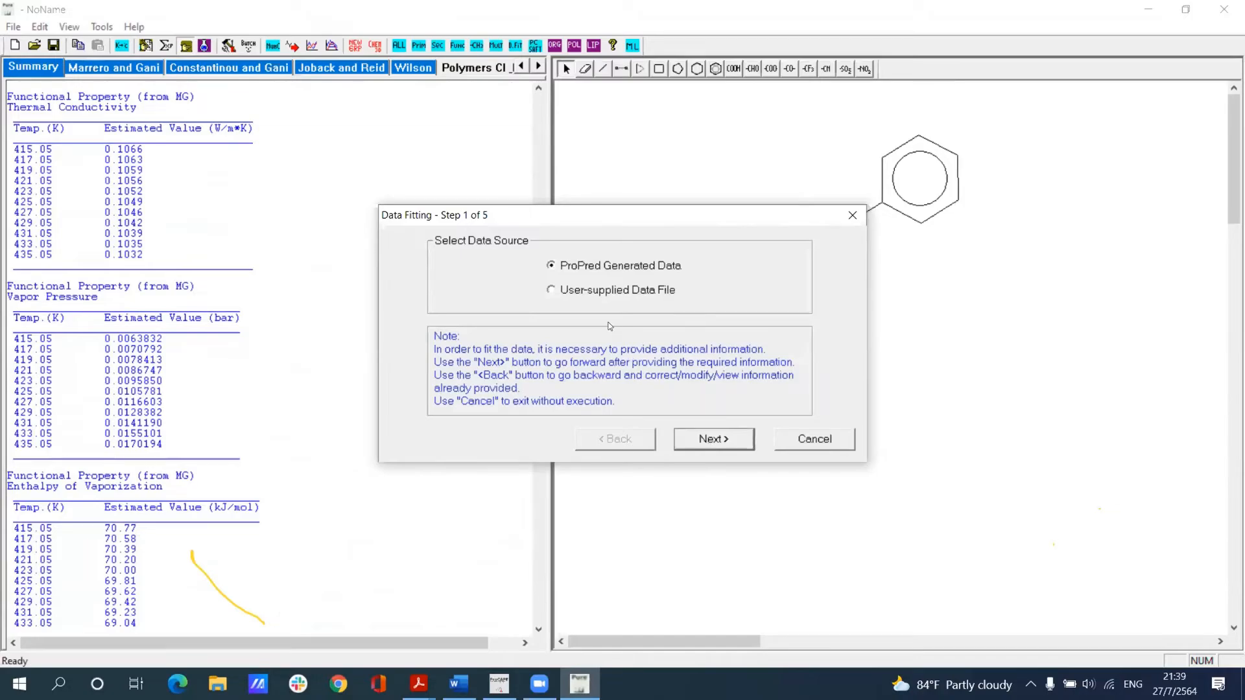
{"action": "left_click", "coordinate": [711, 440]}
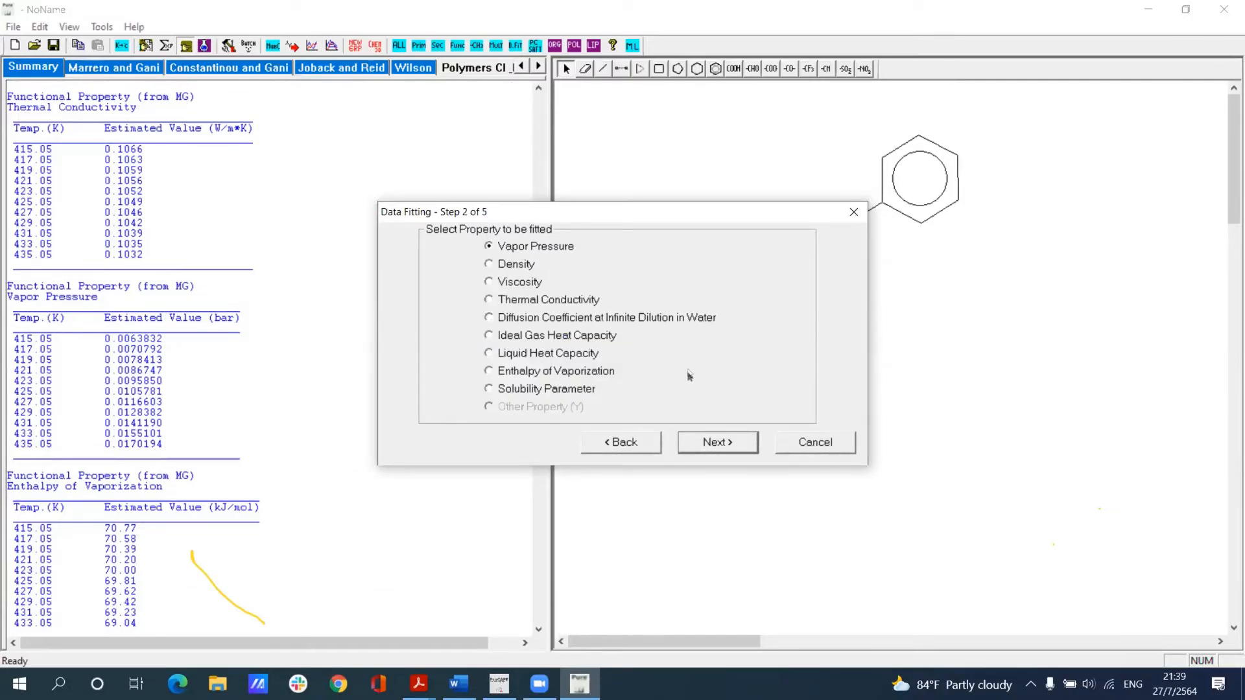
{"action": "left_click", "coordinate": [713, 443]}
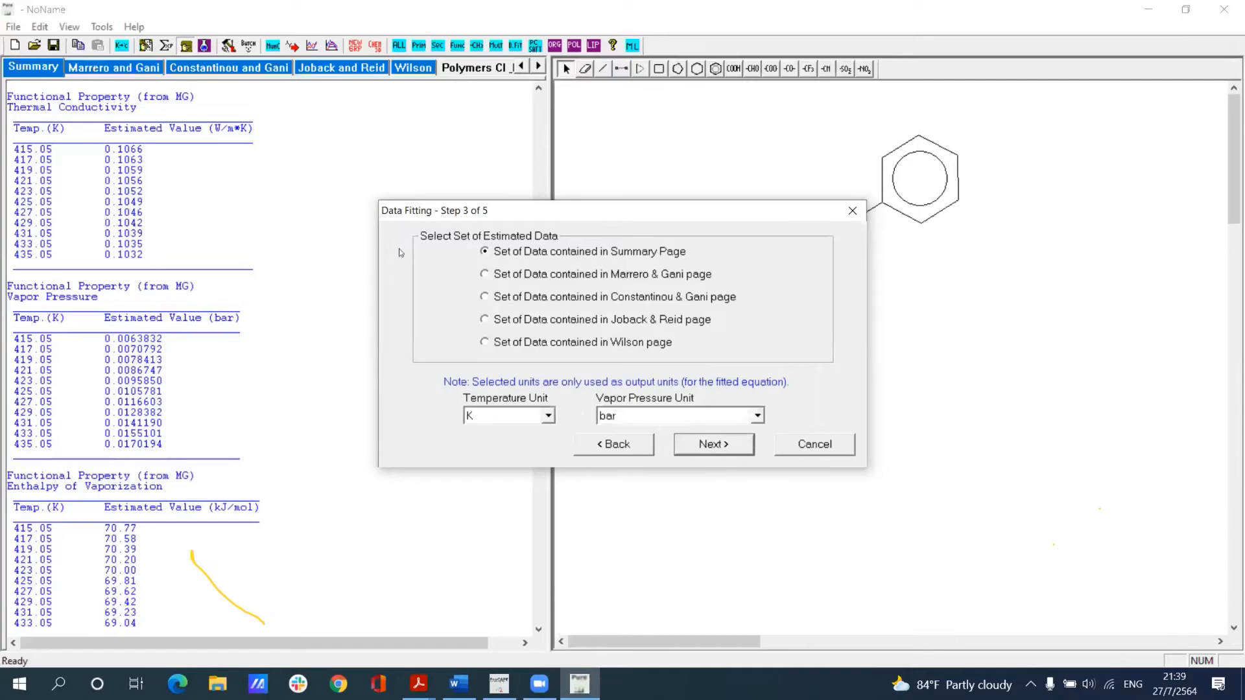
{"action": "key", "text": "Return"}
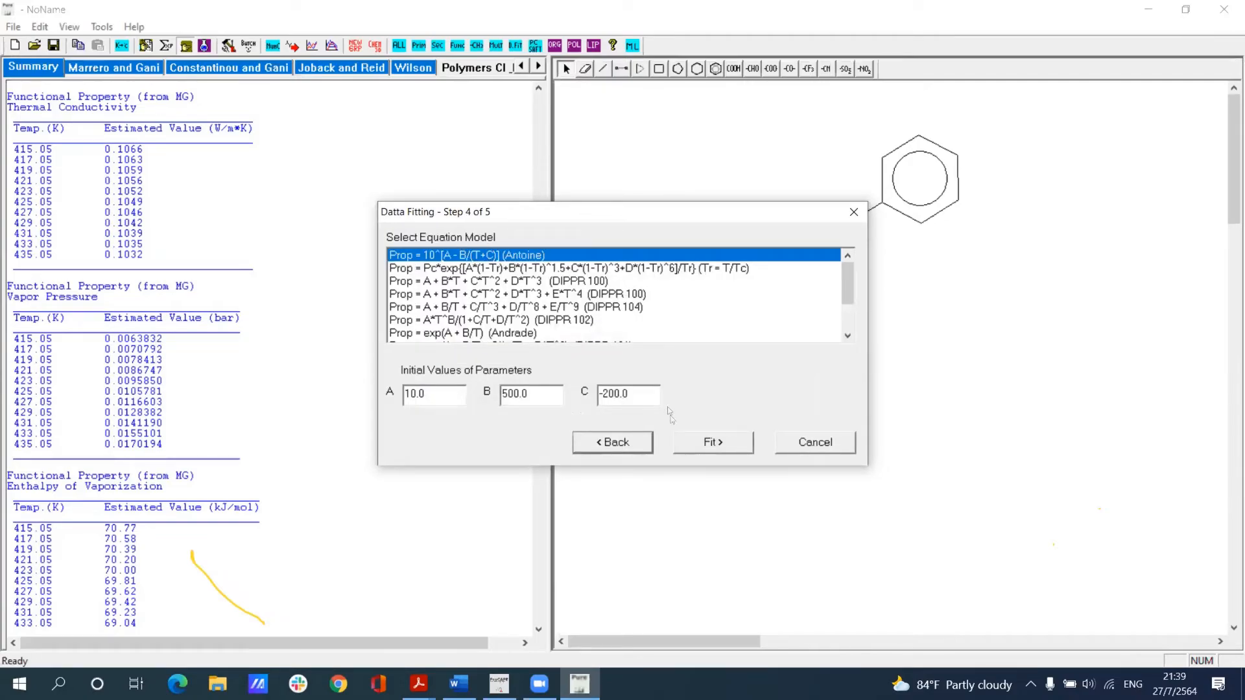
{"action": "left_click", "coordinate": [708, 442]}
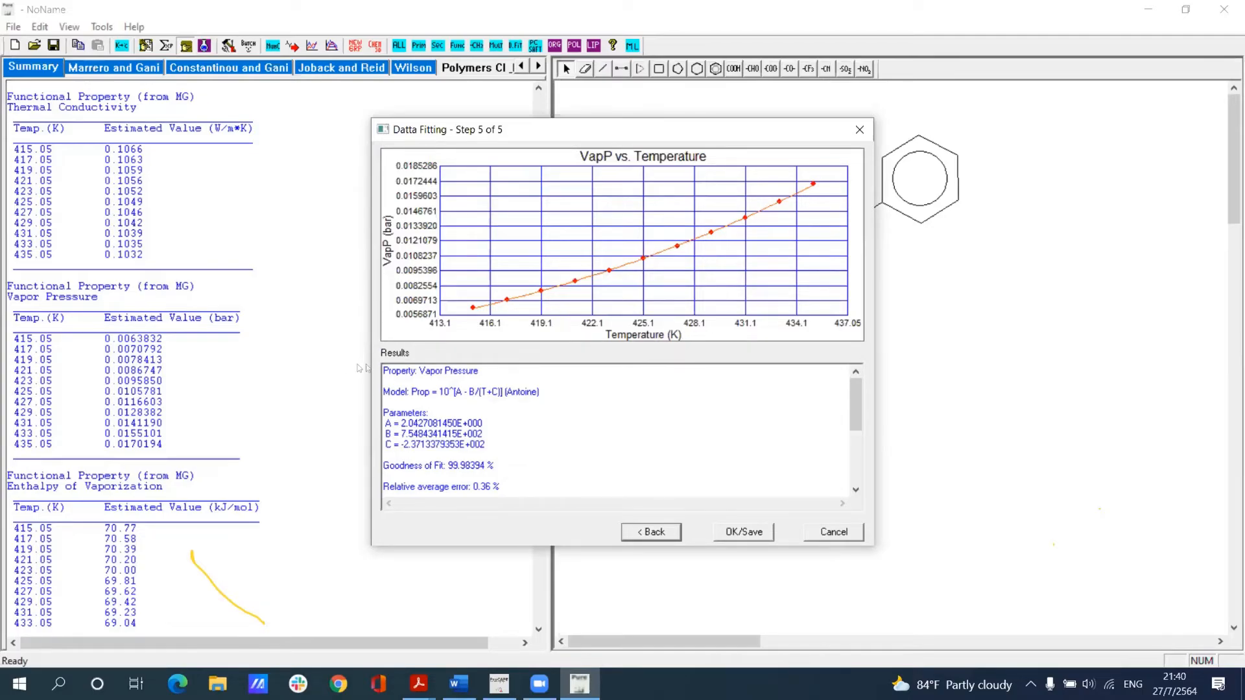
{"action": "left_click", "coordinate": [859, 132]}
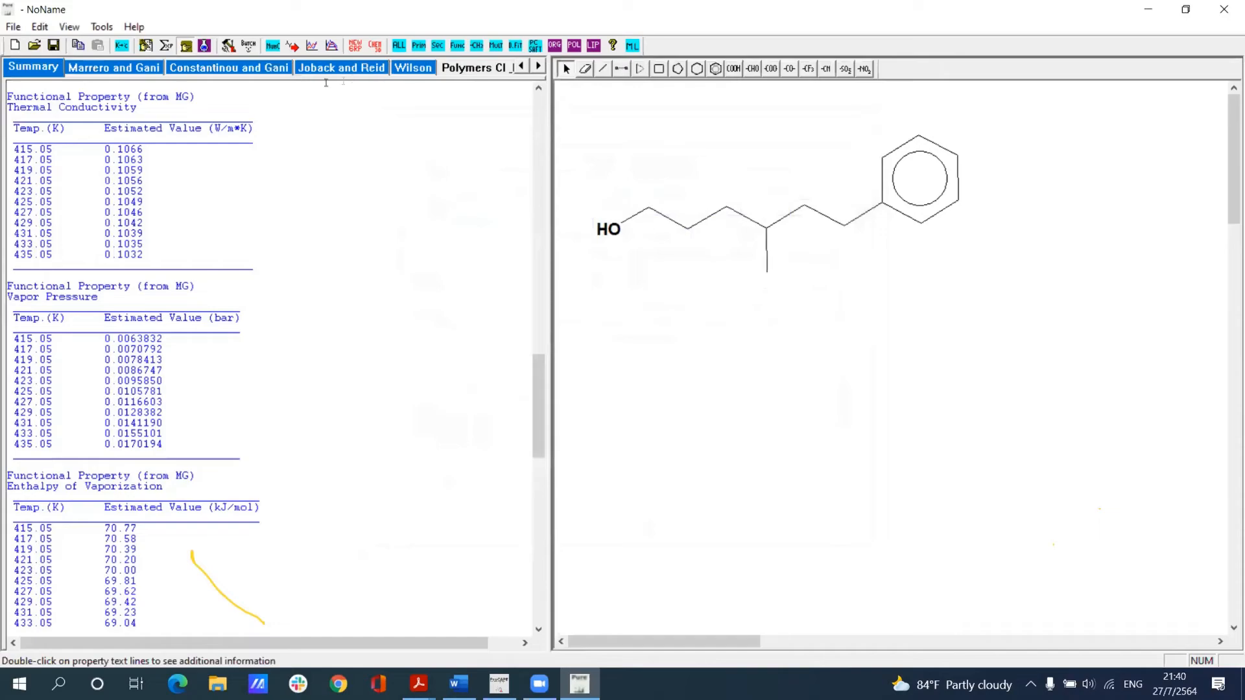
Step: Generate the PH thermodynamic diagram for the compound, check the values of its 633.08 K isotherm, and close it
{"action": "left_click", "coordinate": [332, 45]}
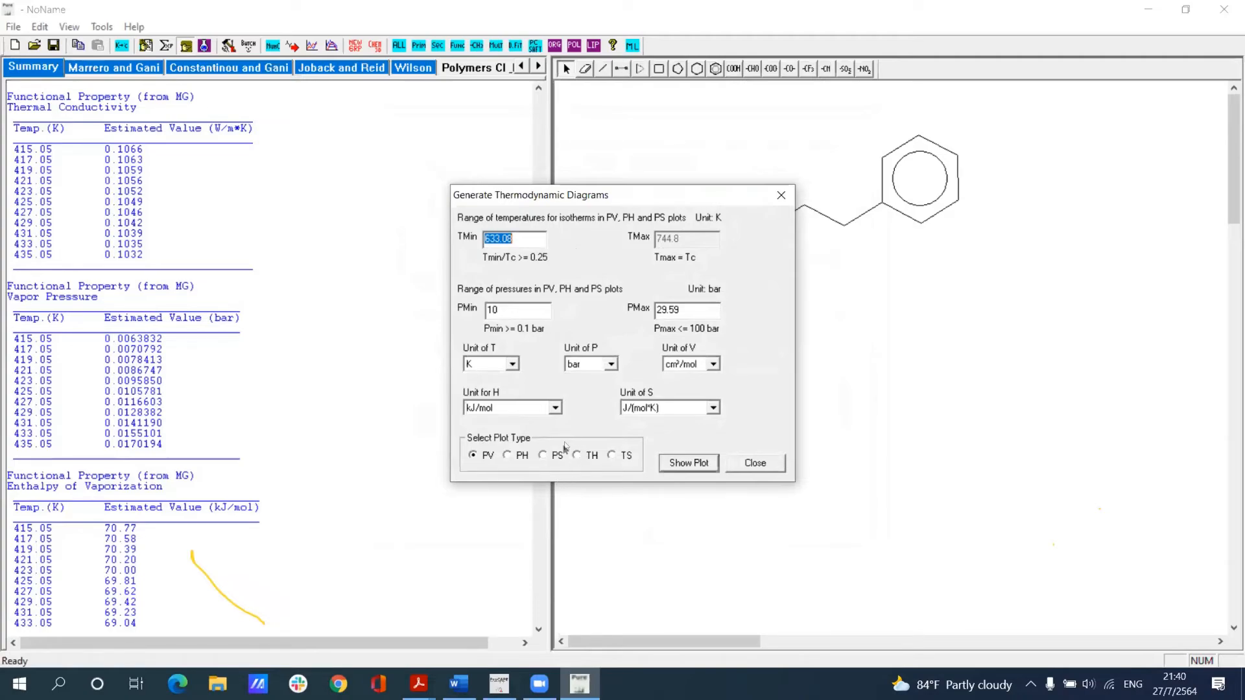
{"action": "left_click", "coordinate": [512, 457]}
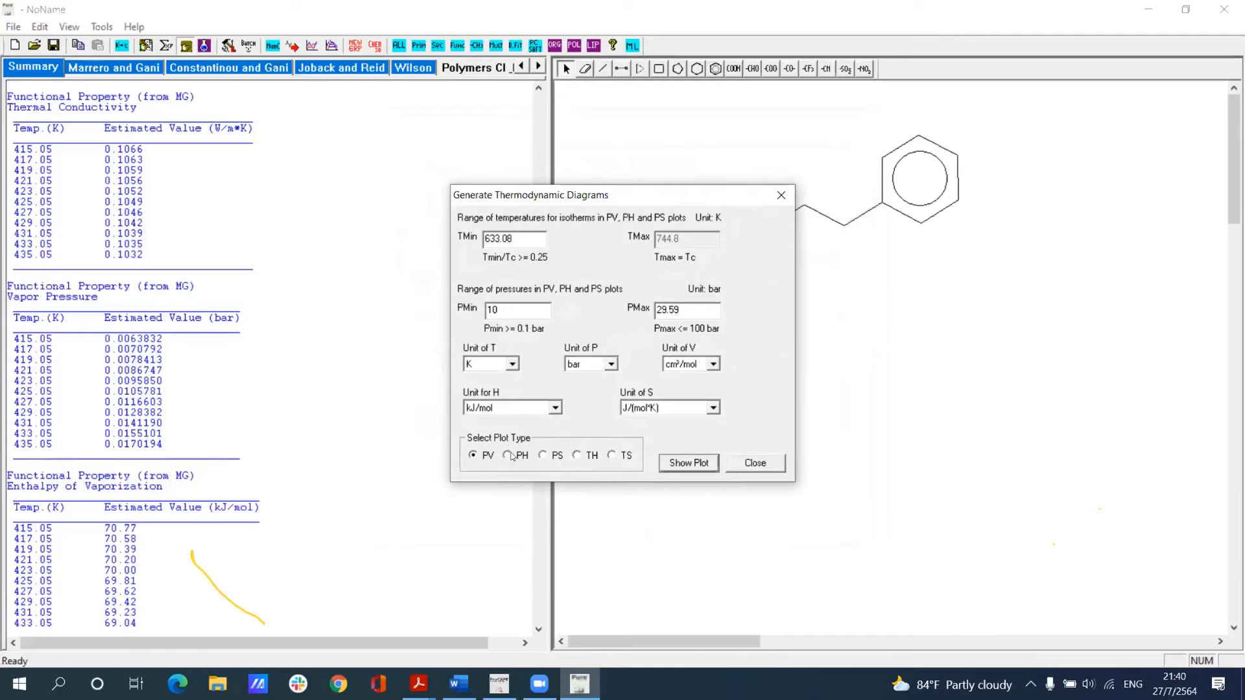
{"action": "left_click", "coordinate": [690, 463]}
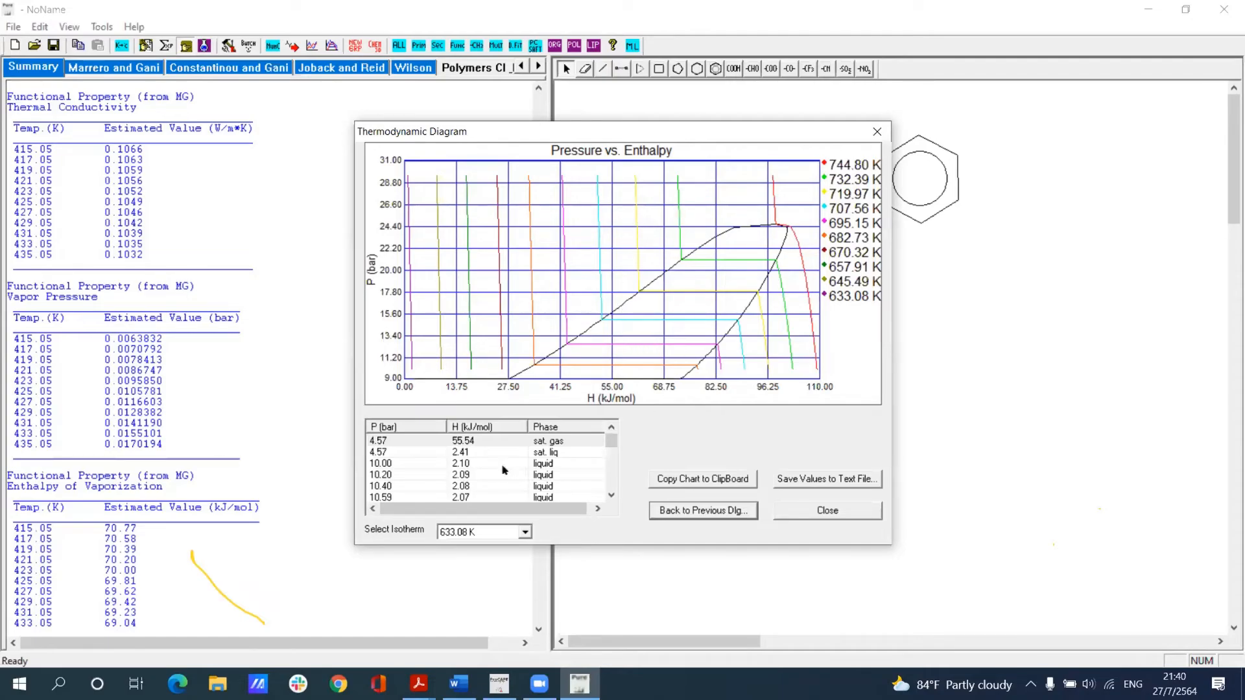
{"action": "scroll", "coordinate": [504, 465], "scroll_direction": "down", "scroll_amount": 1}
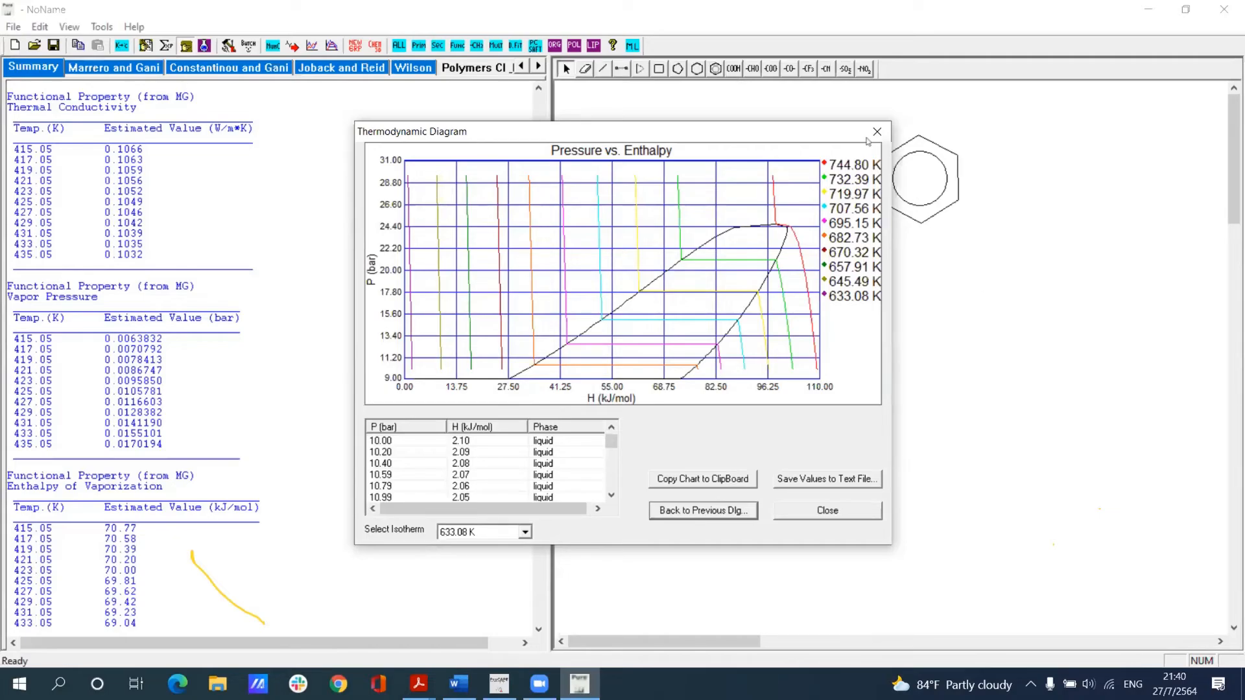
{"action": "left_click", "coordinate": [877, 132]}
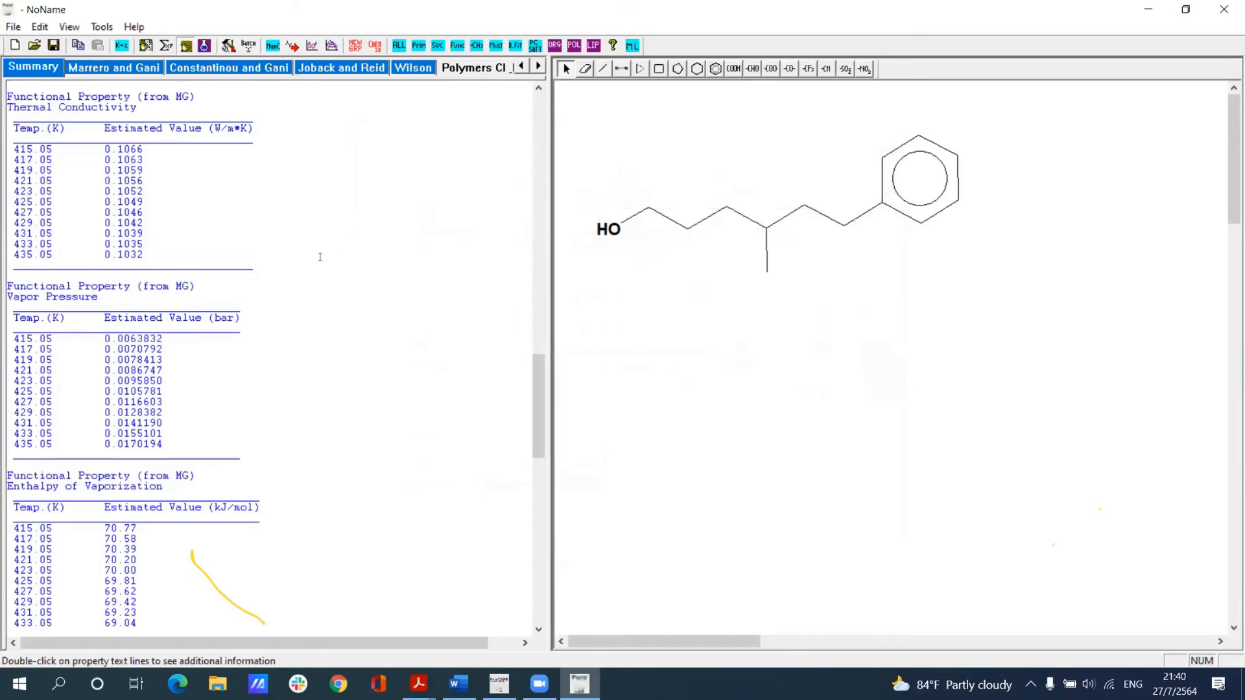
Step: Start a new blank molecule without saving the changes to the current one
{"action": "left_click", "coordinate": [13, 26]}
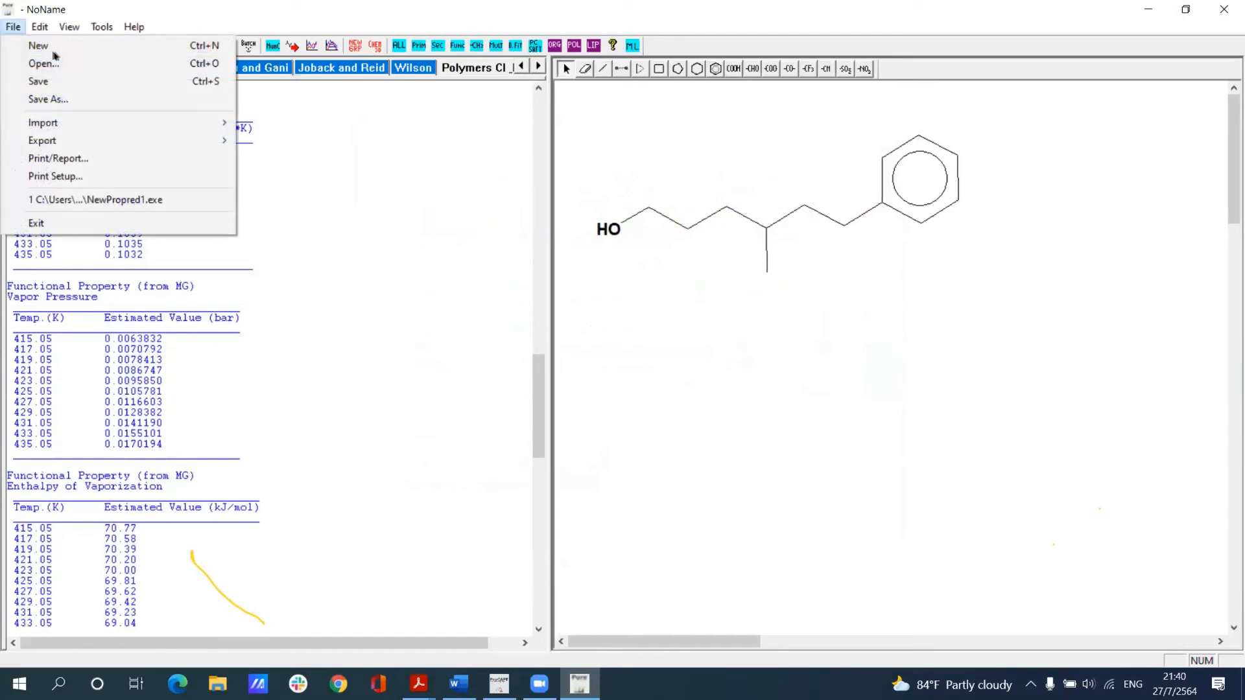
{"action": "left_click", "coordinate": [29, 225]}
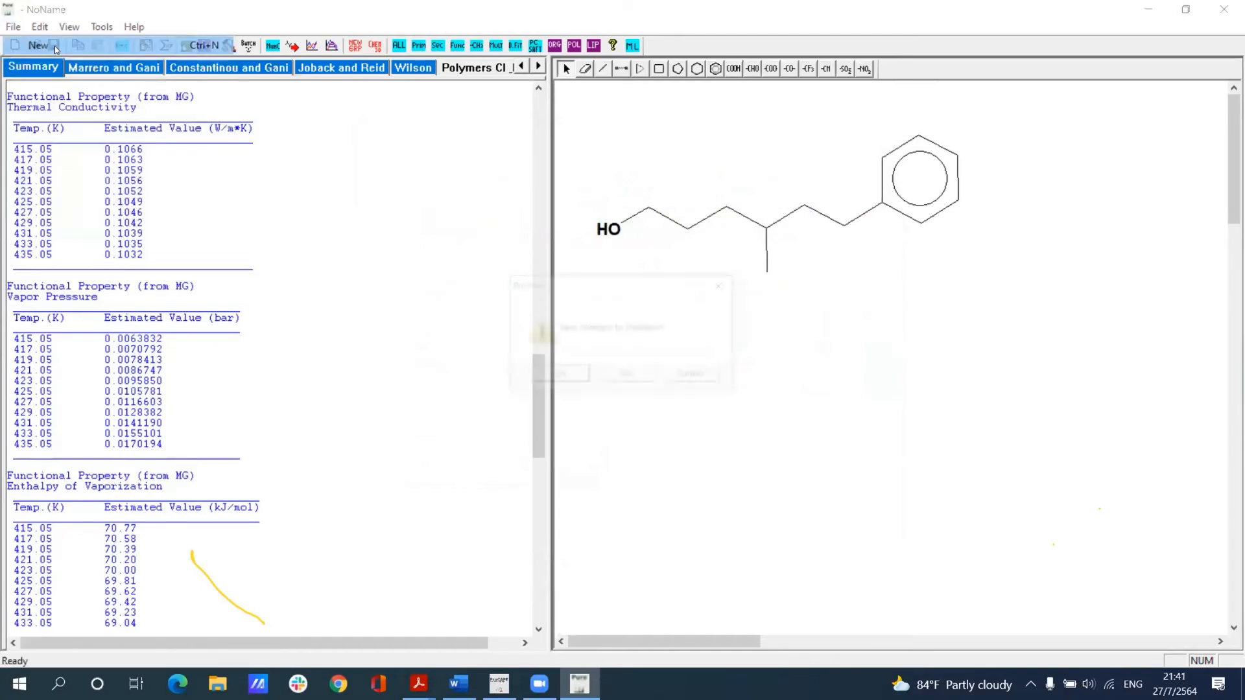
{"action": "left_click", "coordinate": [641, 379]}
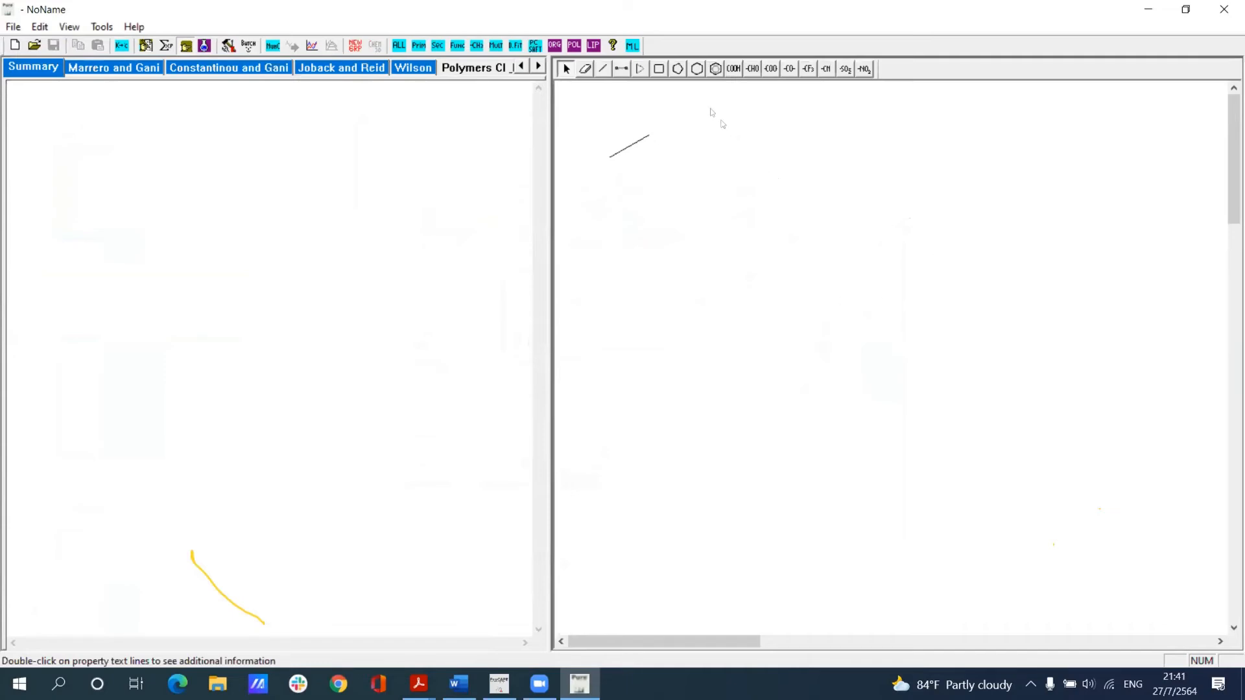
Step: Draw 1,1'-biphenyl as two benzene rings joined by the starting single bond
{"action": "left_click", "coordinate": [716, 68]}
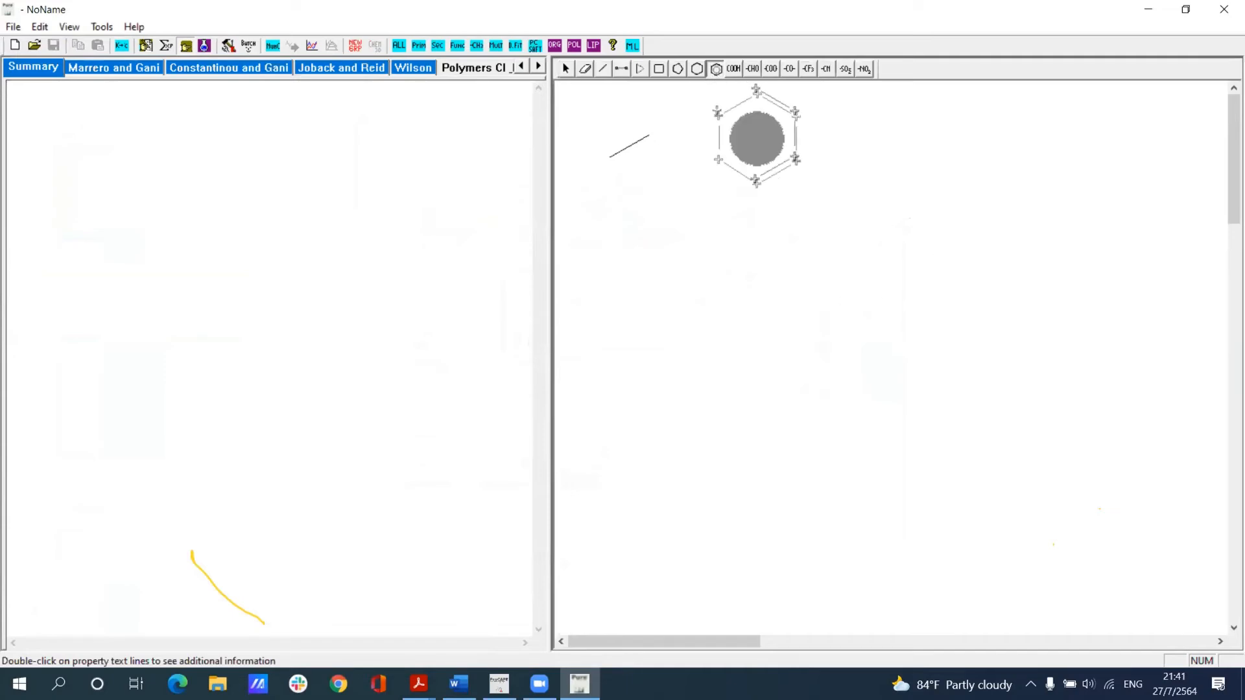
{"action": "left_click", "coordinate": [716, 192]}
{"action": "left_click", "coordinate": [682, 155]}
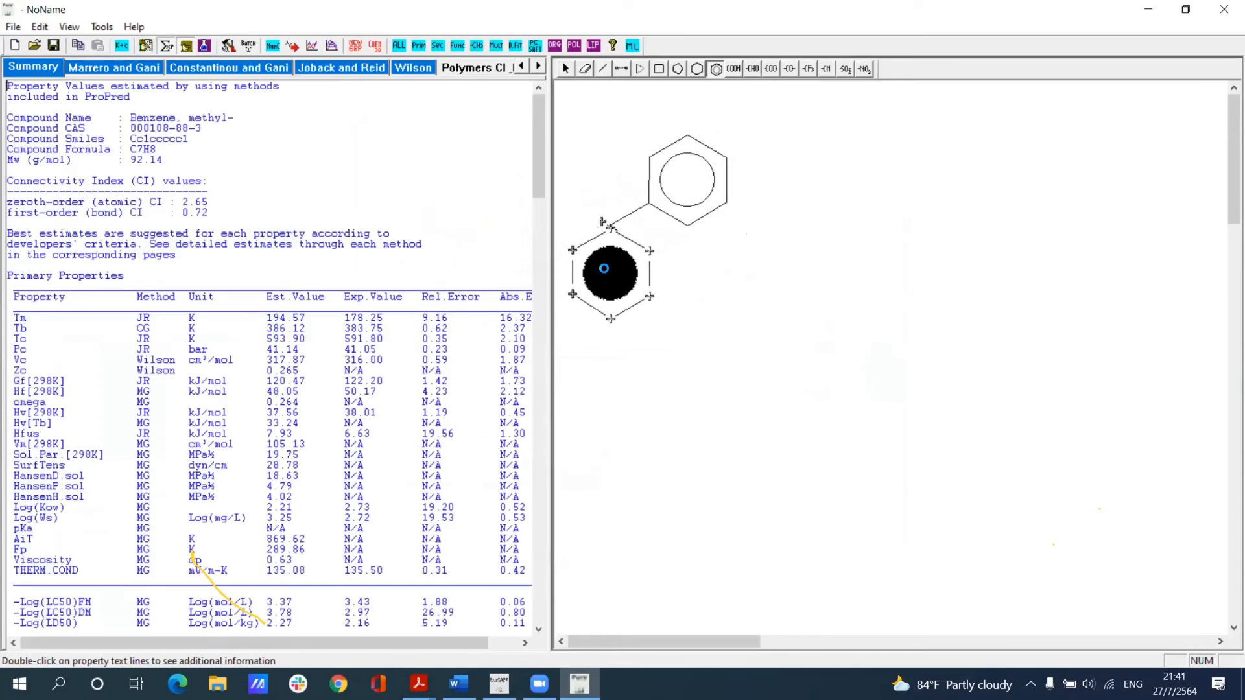
{"action": "left_click", "coordinate": [604, 268]}
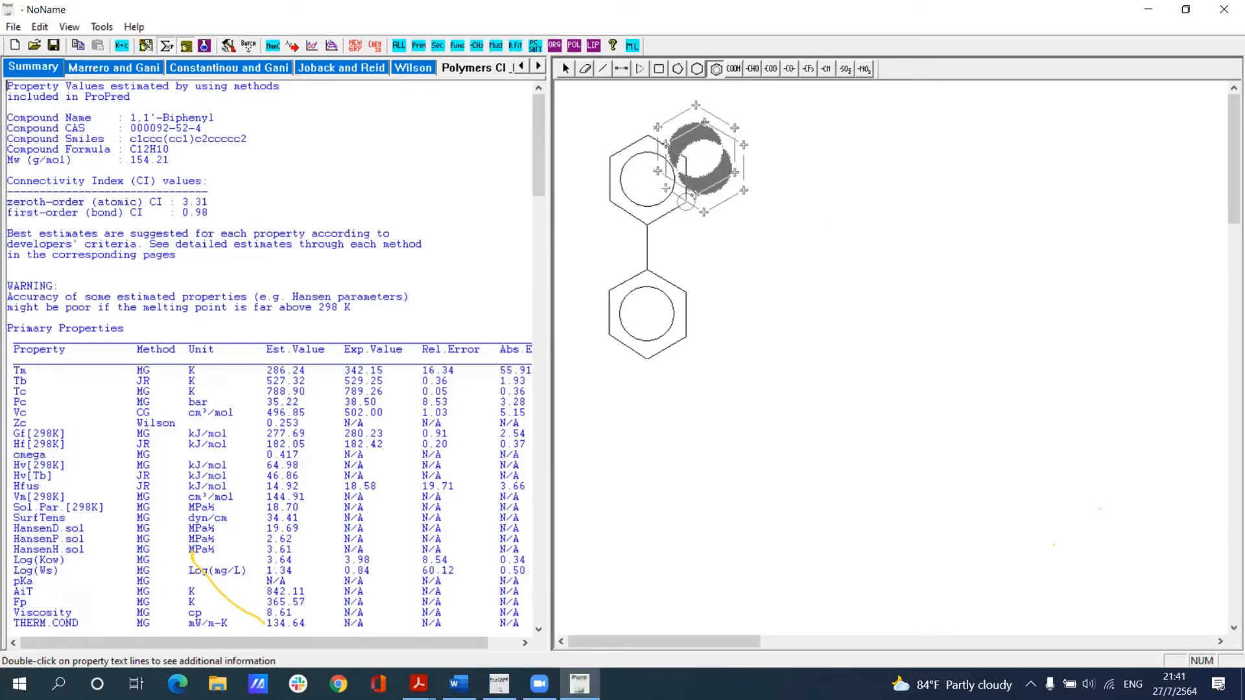
{"action": "left_click", "coordinate": [566, 69]}
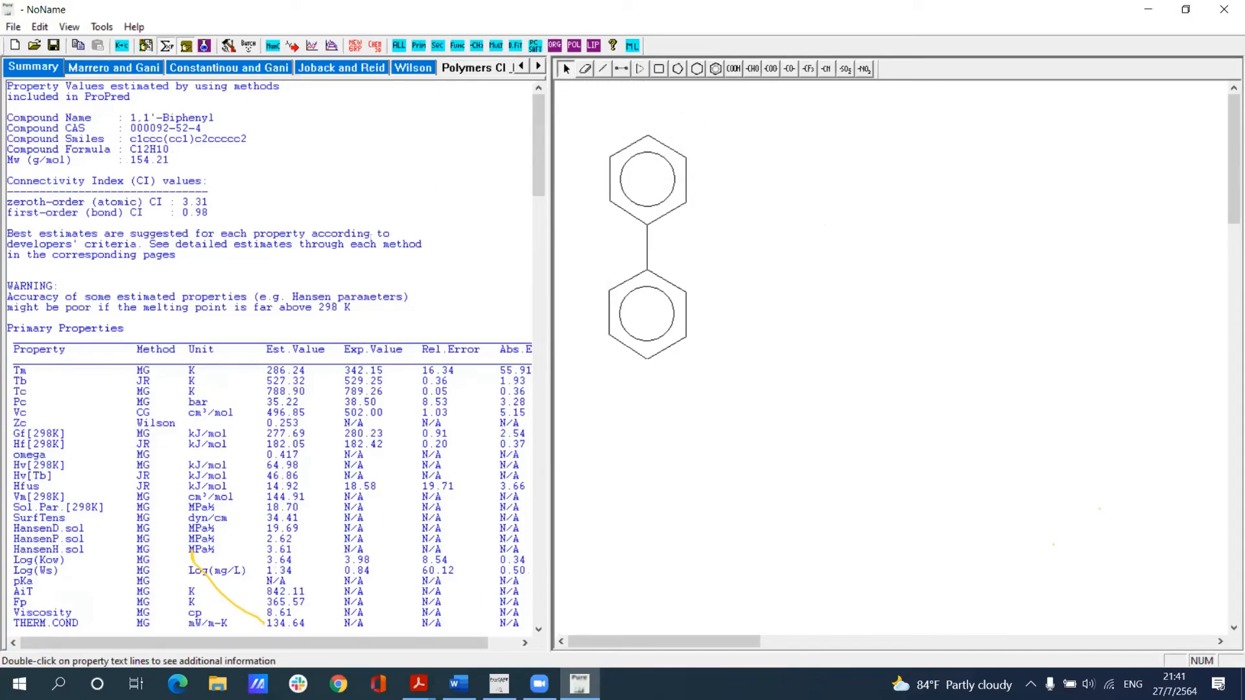
Step: Add a single bond to the outer carbon of each biphenyl ring, opposite the link between the rings, to form 4,4'-dimethyl-biphenyl
{"action": "scroll", "coordinate": [309, 369], "scroll_direction": "down", "scroll_amount": 2}
{"action": "scroll", "coordinate": [391, 321], "scroll_direction": "up", "scroll_amount": 2}
{"action": "left_click", "coordinate": [533, 69]}
{"action": "left_click", "coordinate": [533, 70]}
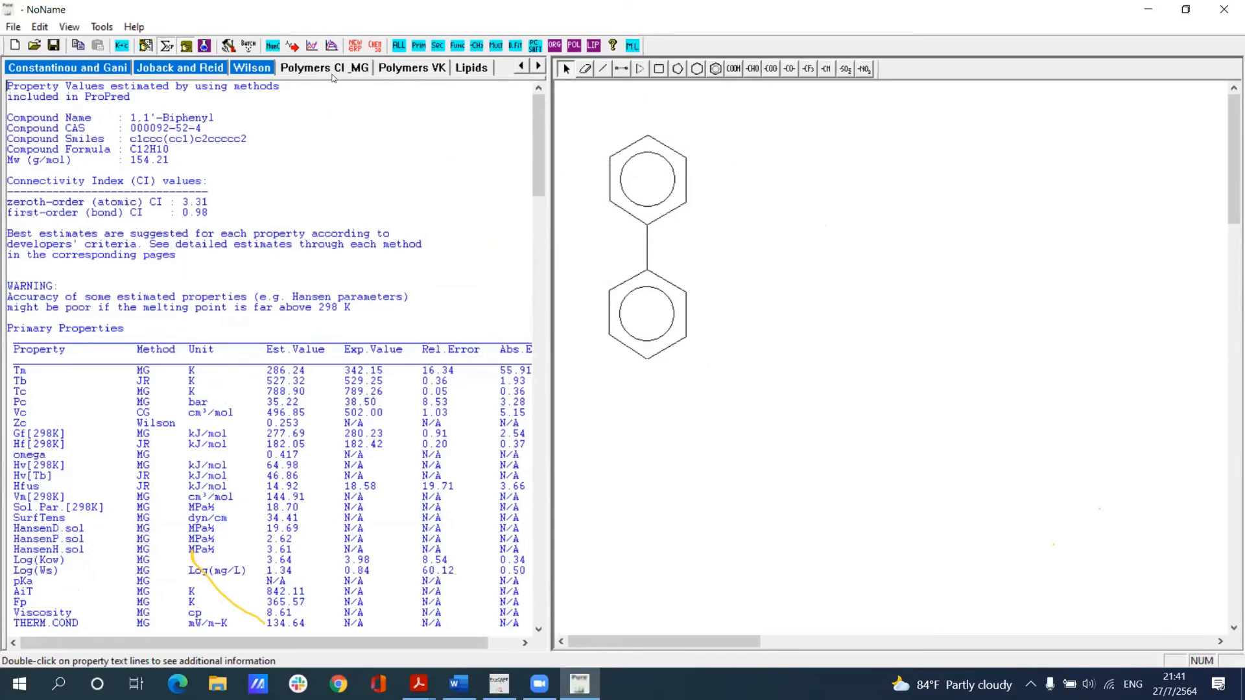
{"action": "left_click", "coordinate": [603, 69]}
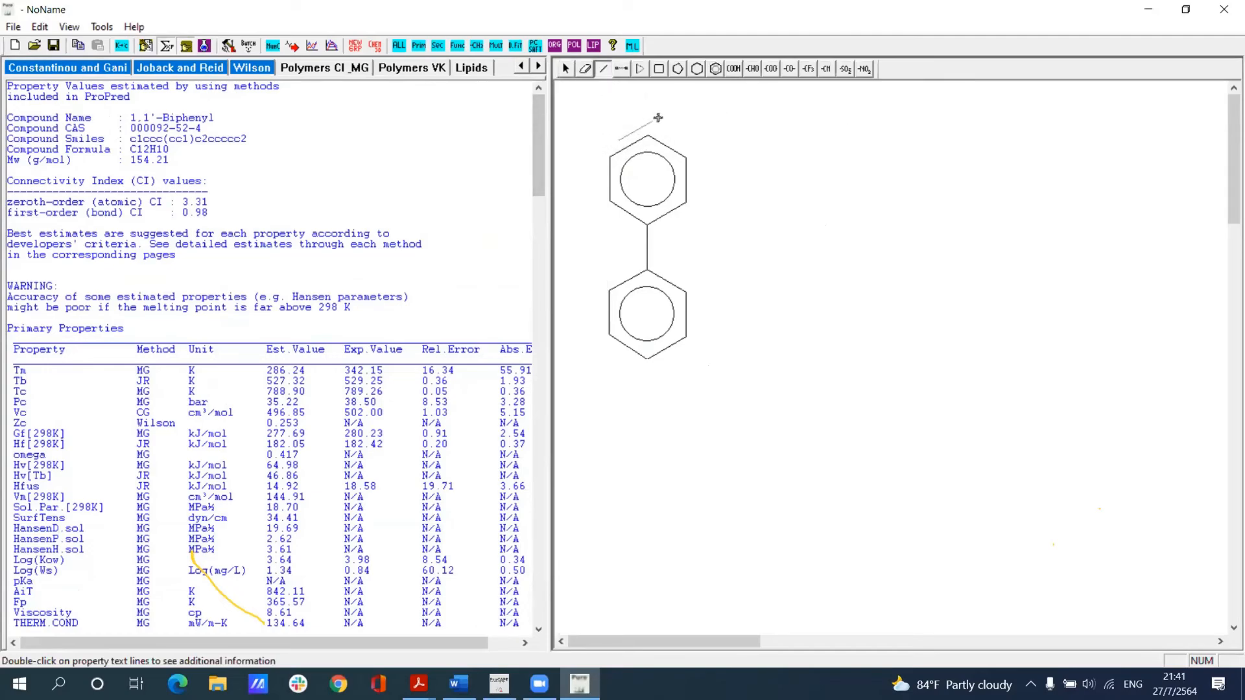
{"action": "left_click", "coordinate": [649, 134]}
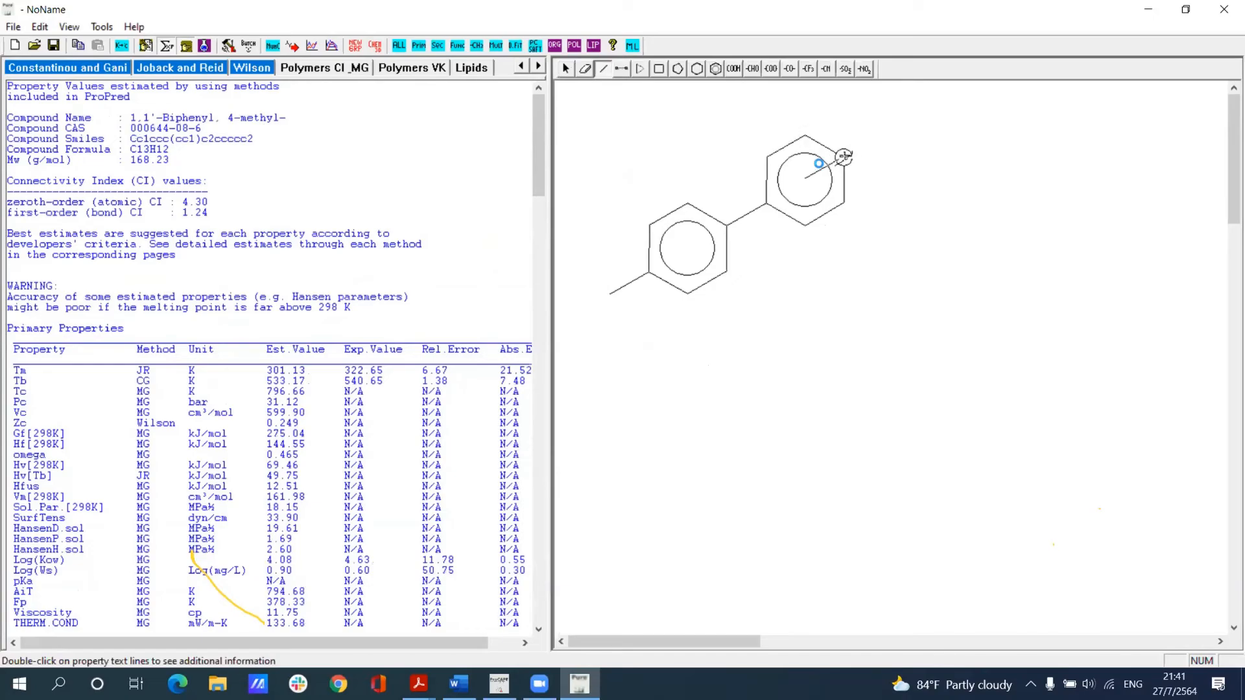
{"action": "left_click", "coordinate": [853, 157]}
{"action": "left_click", "coordinate": [566, 68]}
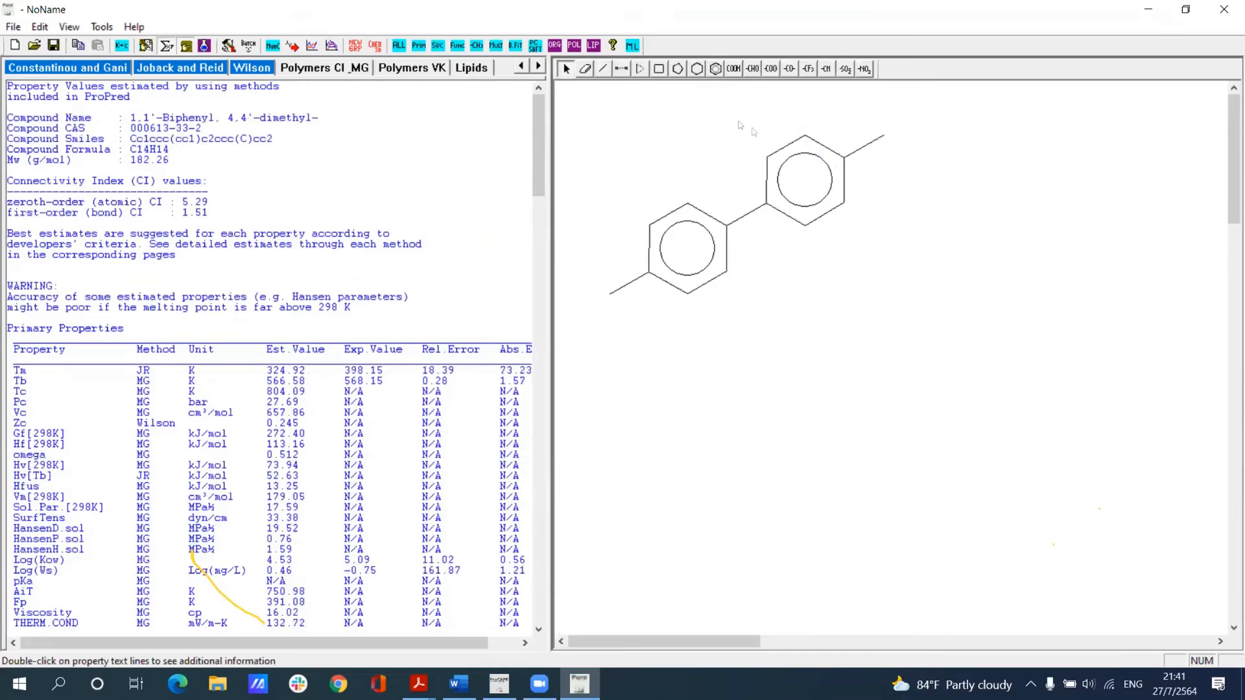
Step: Change the atom type of both end methyl carbons to "R" to define the structure as a polymer repeat unit
{"action": "right_click", "coordinate": [883, 135]}
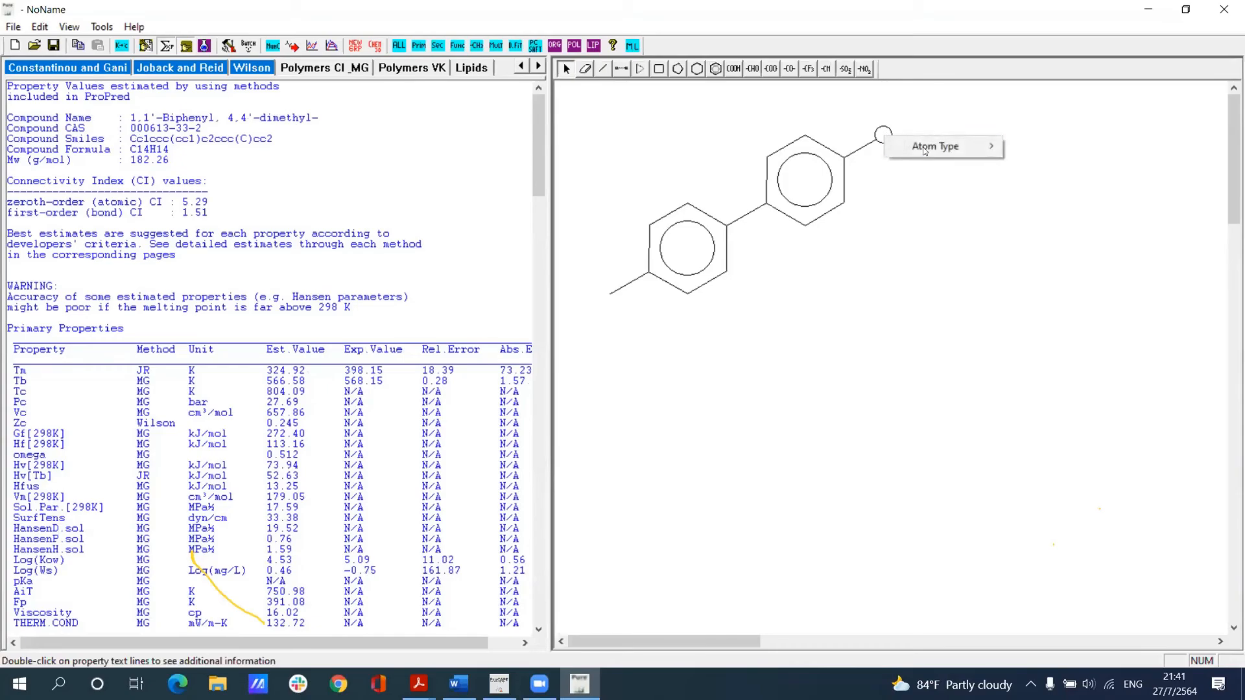
{"action": "mouse_move", "coordinate": [979, 147]}
{"action": "left_click", "coordinate": [1076, 365]}
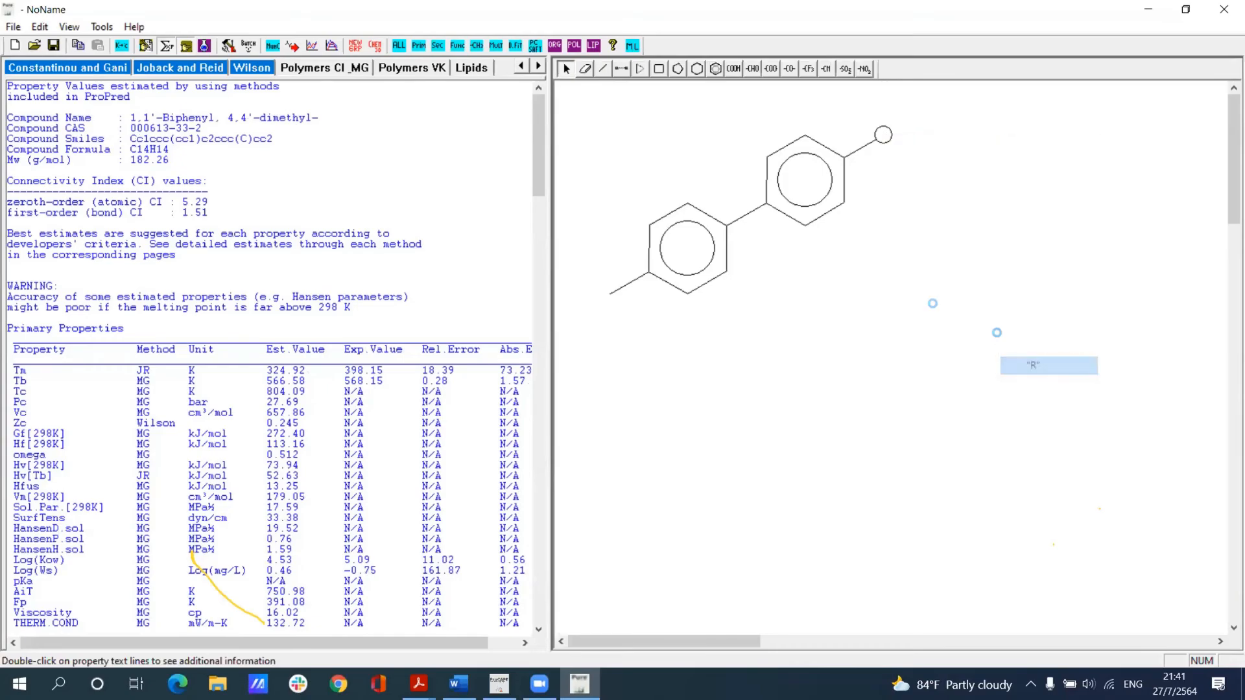
{"action": "right_click", "coordinate": [608, 294]}
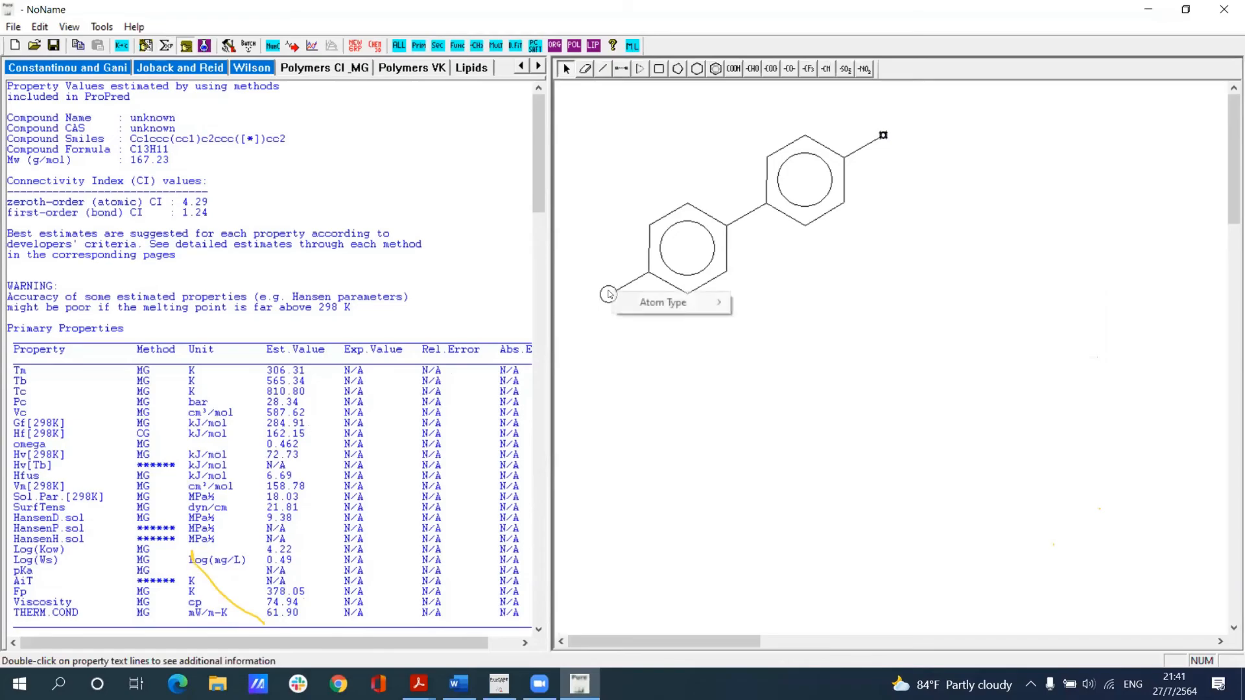
{"action": "mouse_move", "coordinate": [716, 302]}
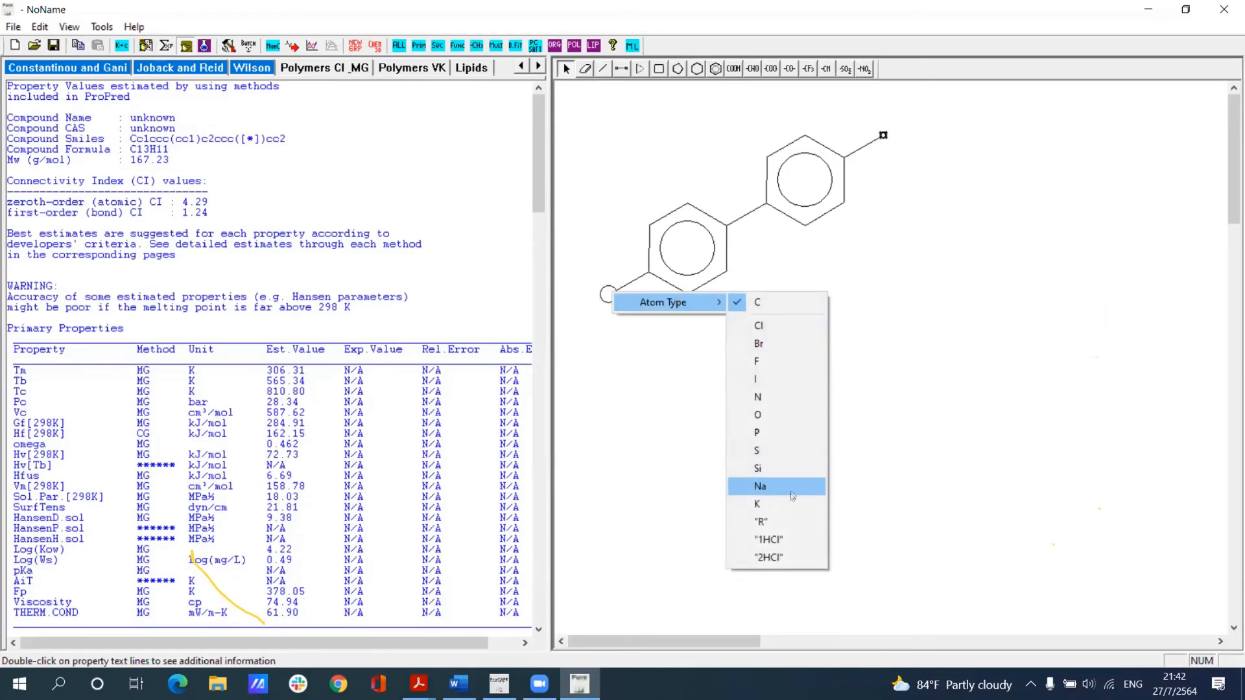
{"action": "left_click", "coordinate": [762, 520]}
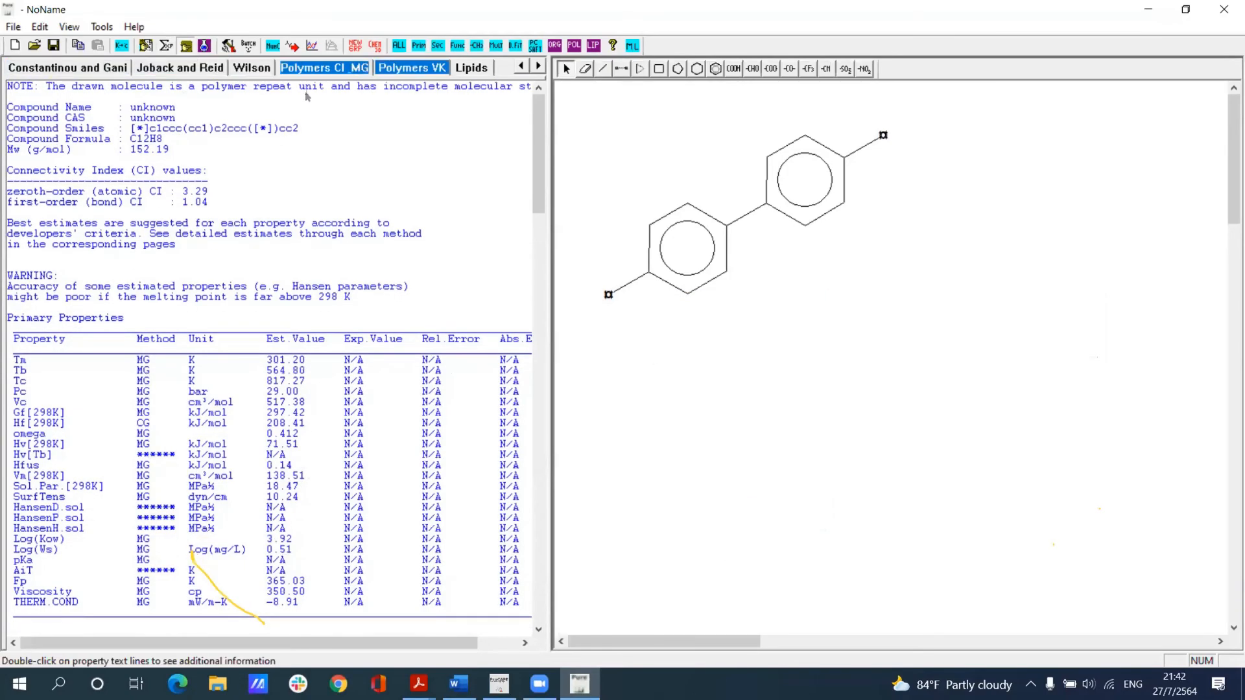